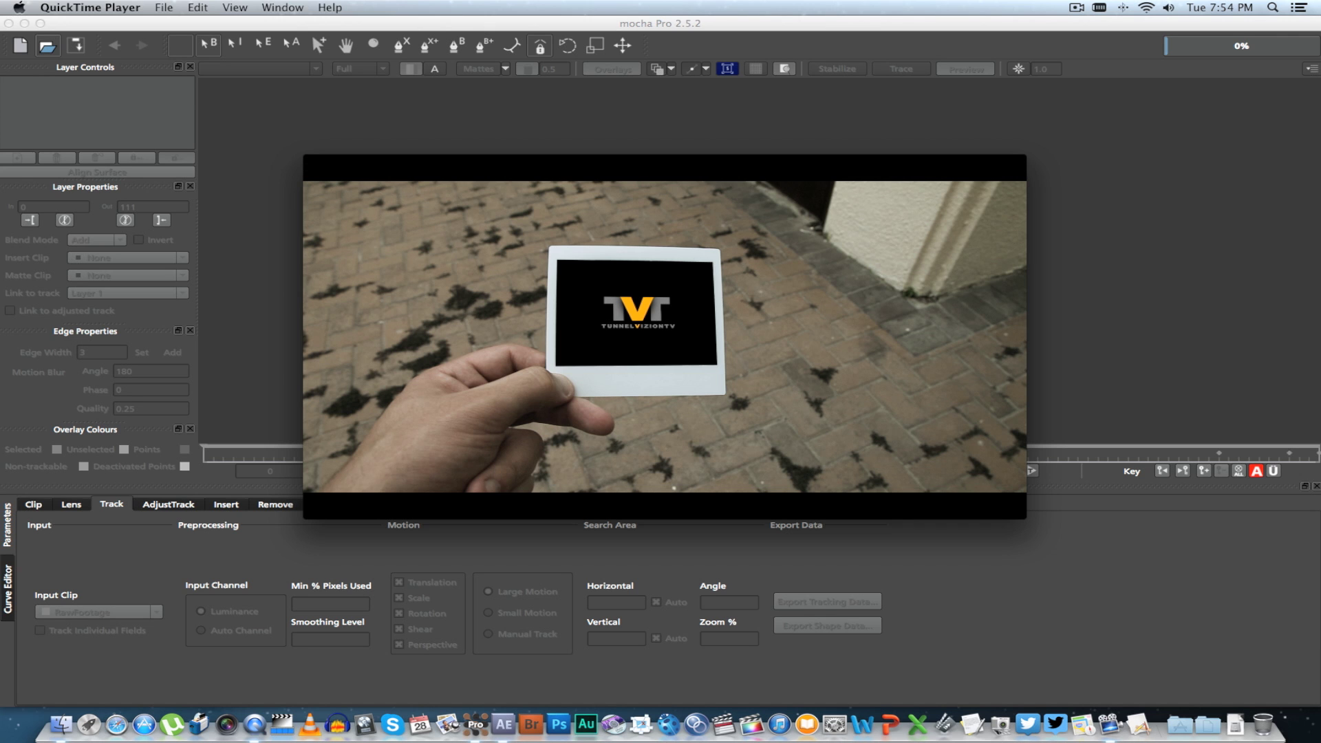
# Step: Play Demo.mov in QuickTime Player to preview the finished result, then quit the player
pyautogui.click(671, 458)
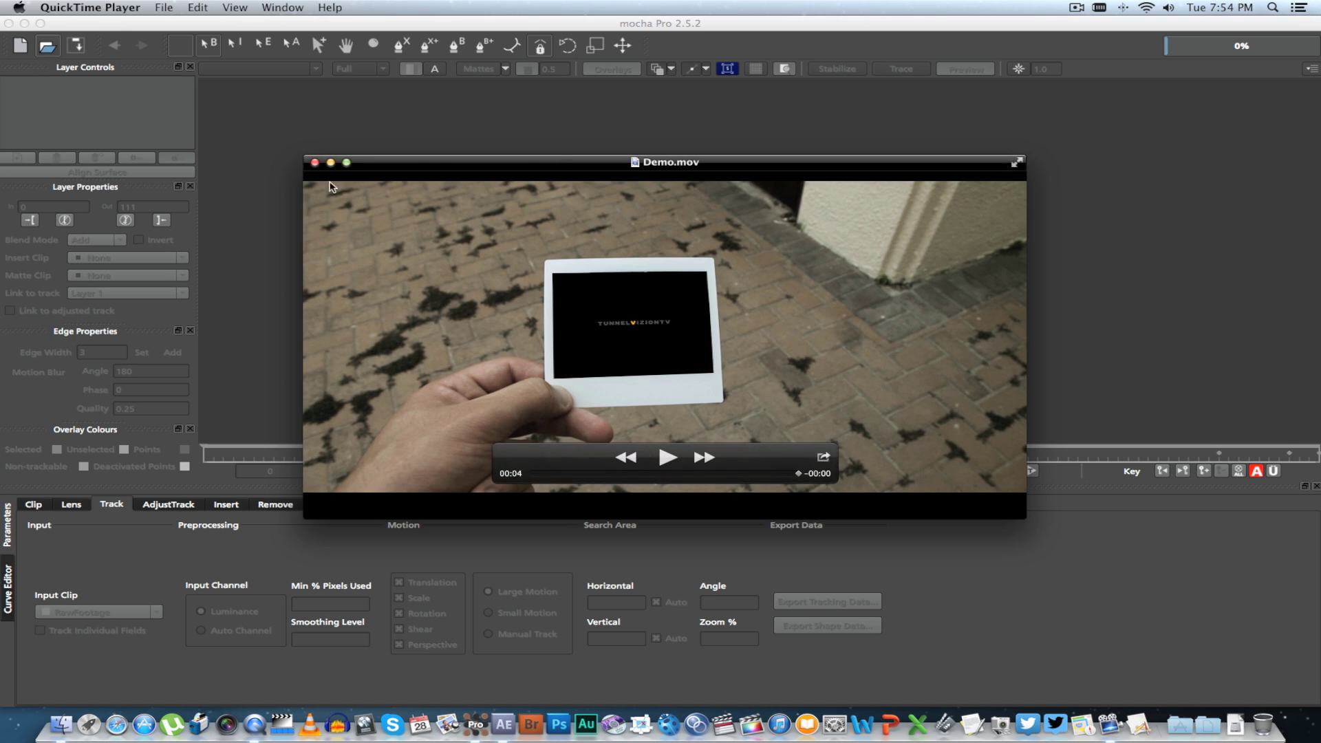
pyautogui.press('super+q')
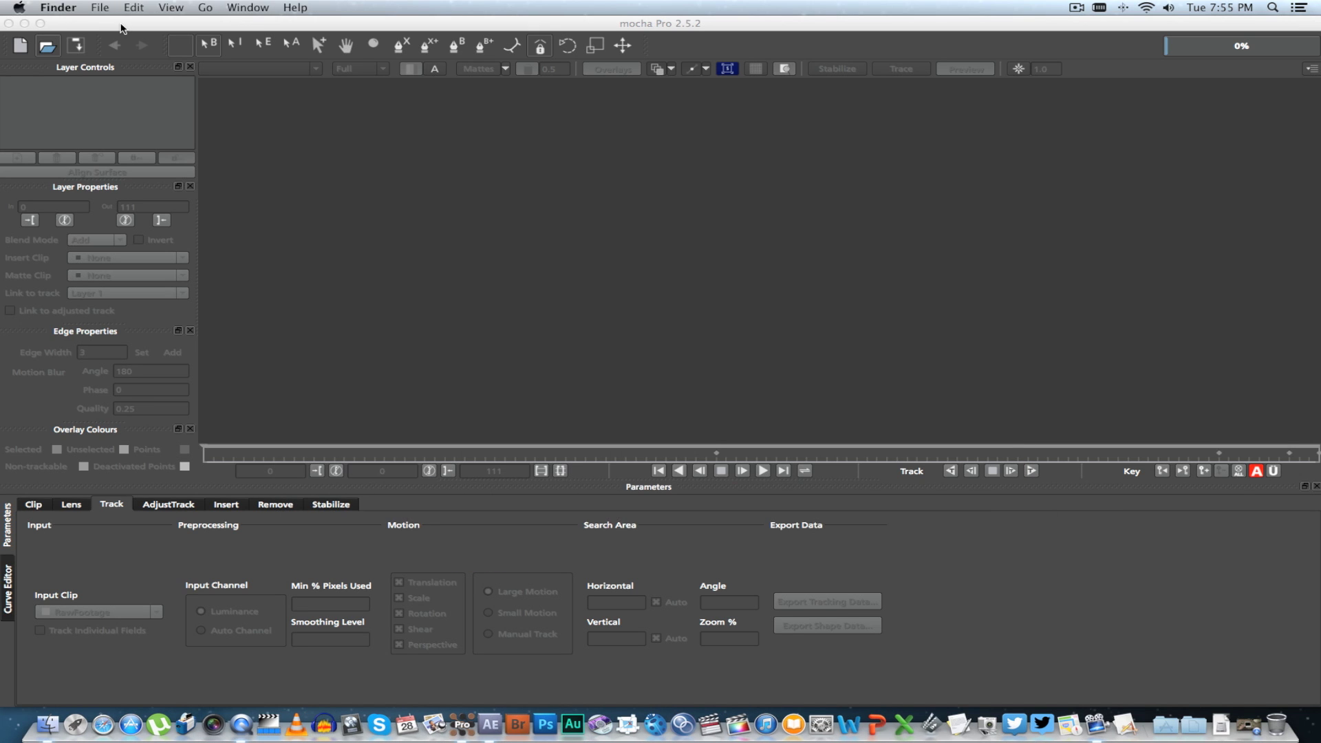
# Step: Create a new mocha Pro project from RawFootage.mov, keeping the Advanced frame offset at 0
pyautogui.click(120, 28)
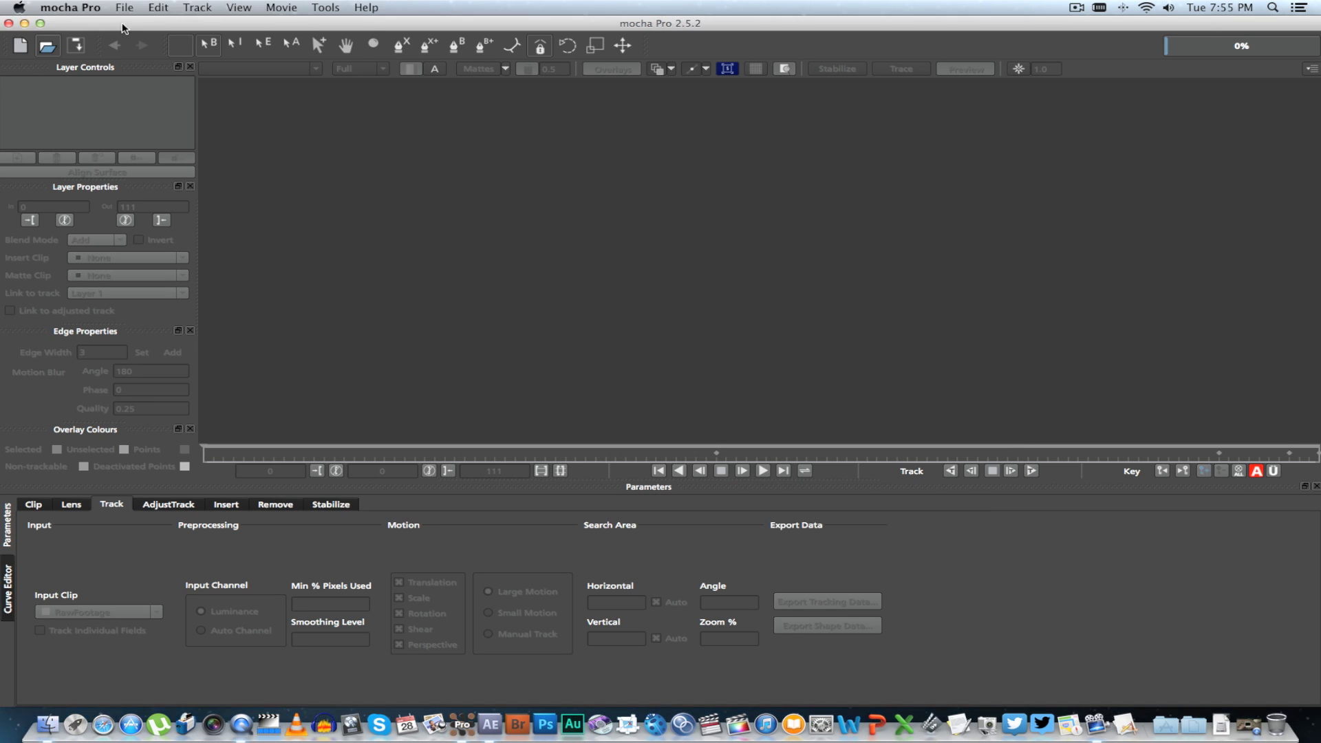
pyautogui.click(124, 8)
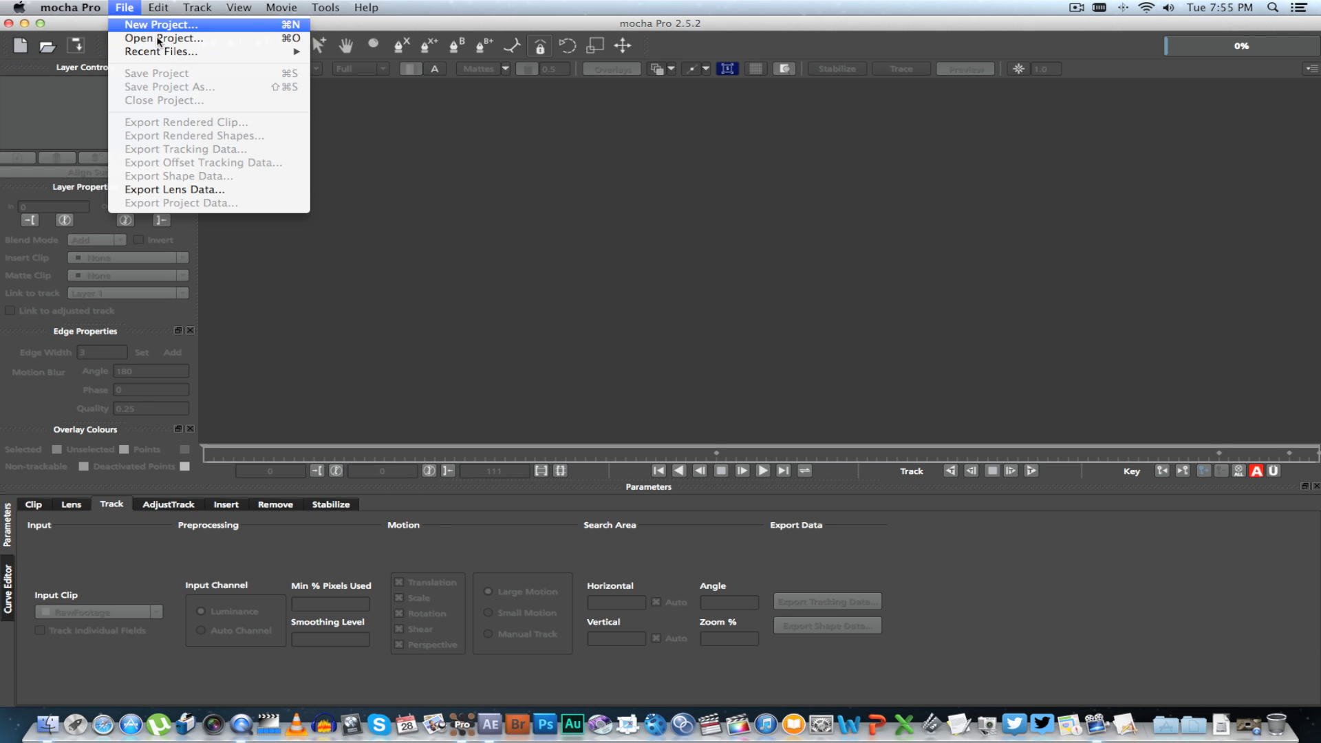
pyautogui.click(148, 22)
pyautogui.click(792, 236)
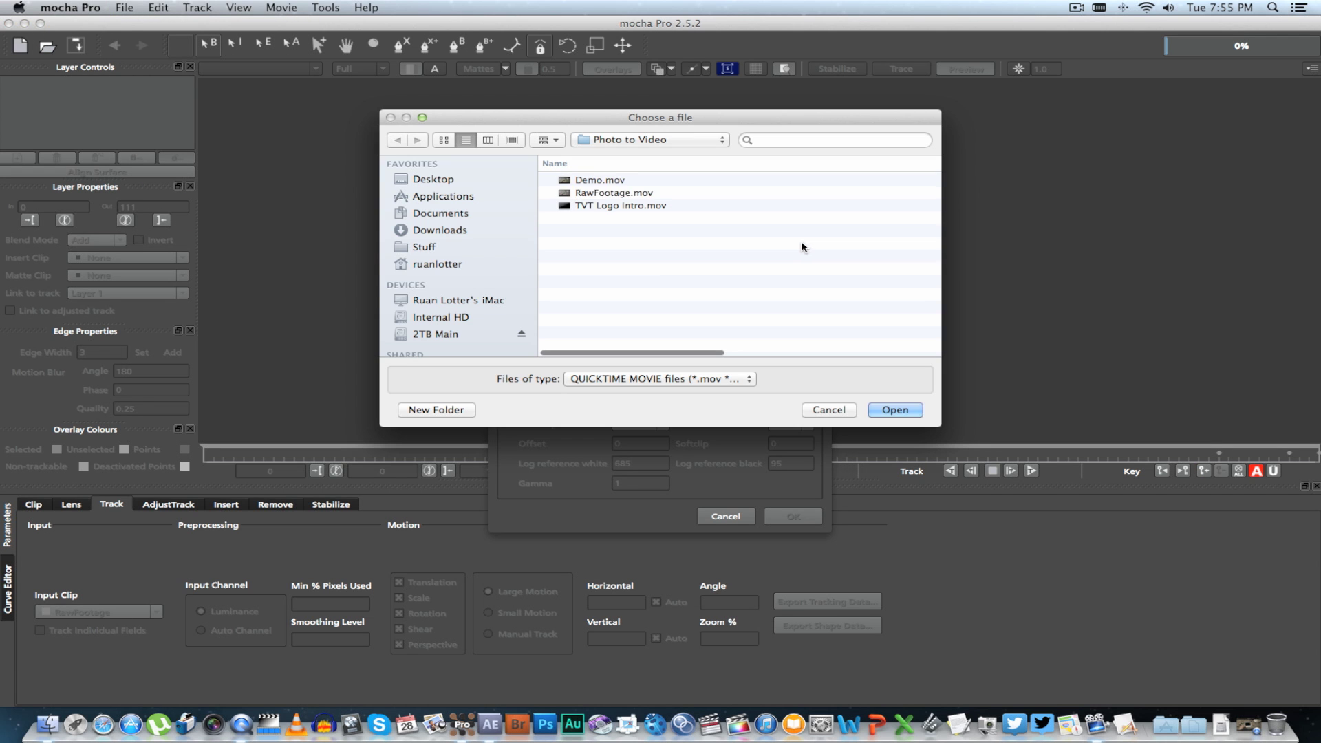
pyautogui.click(605, 206)
pyautogui.click(605, 194)
pyautogui.click(912, 409)
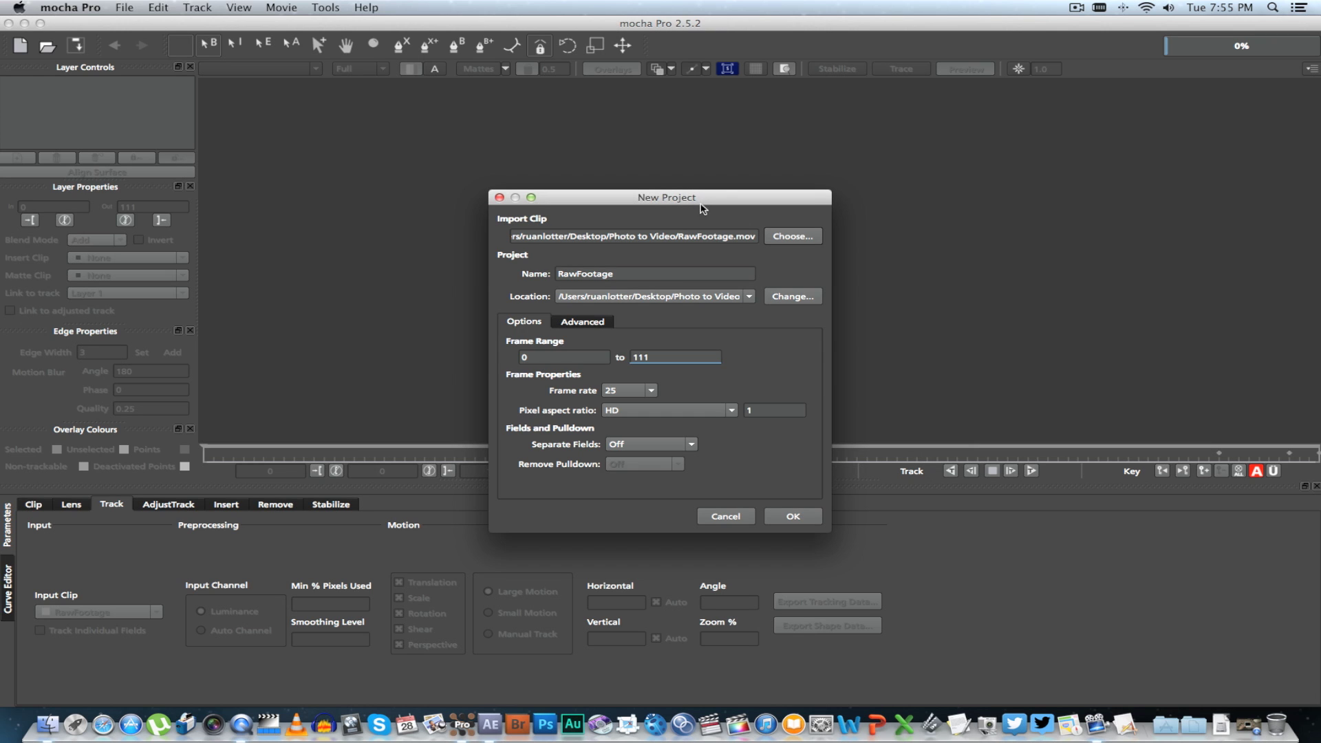
pyautogui.click(583, 323)
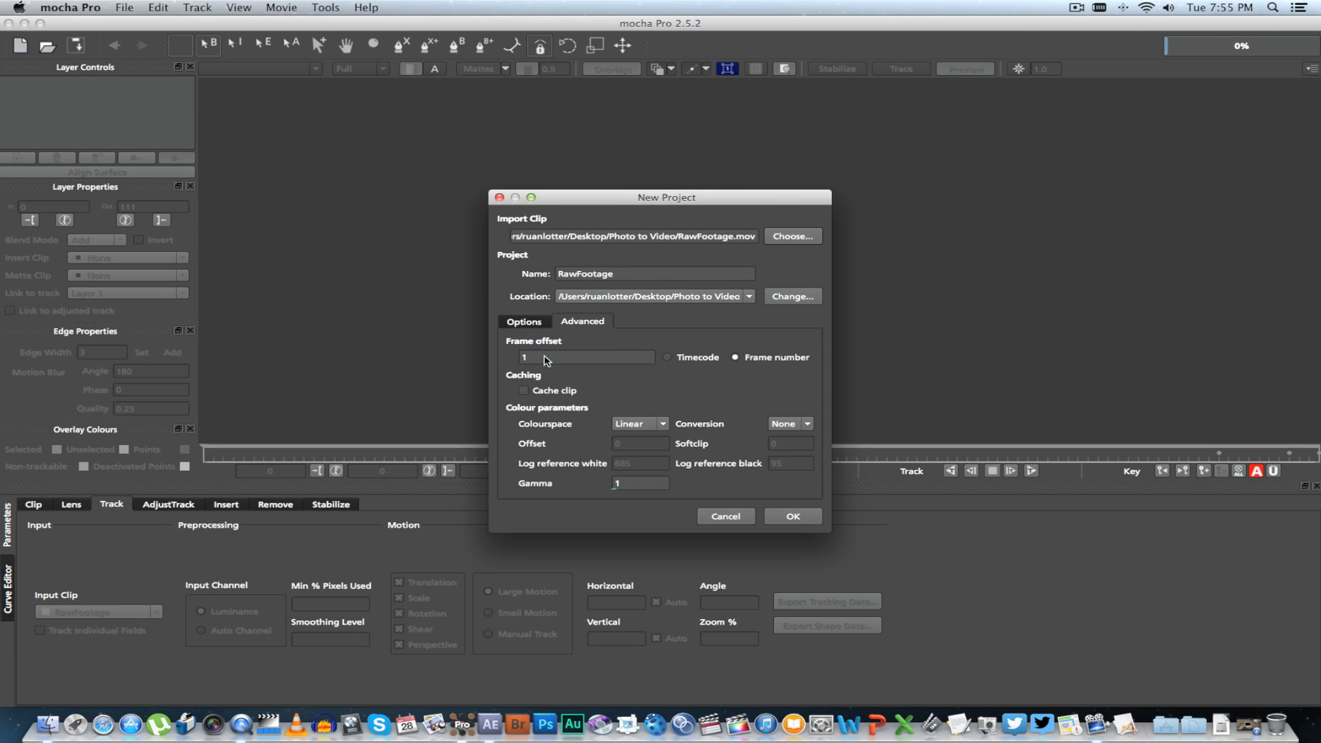
pyautogui.moveTo(554, 357); pyautogui.dragTo(523, 358)
pyautogui.press('Return')
# Step: Scrub through the footage to preview it, then return to frame 0
pyautogui.moveTo(204, 454); pyautogui.dragTo(1188, 454)
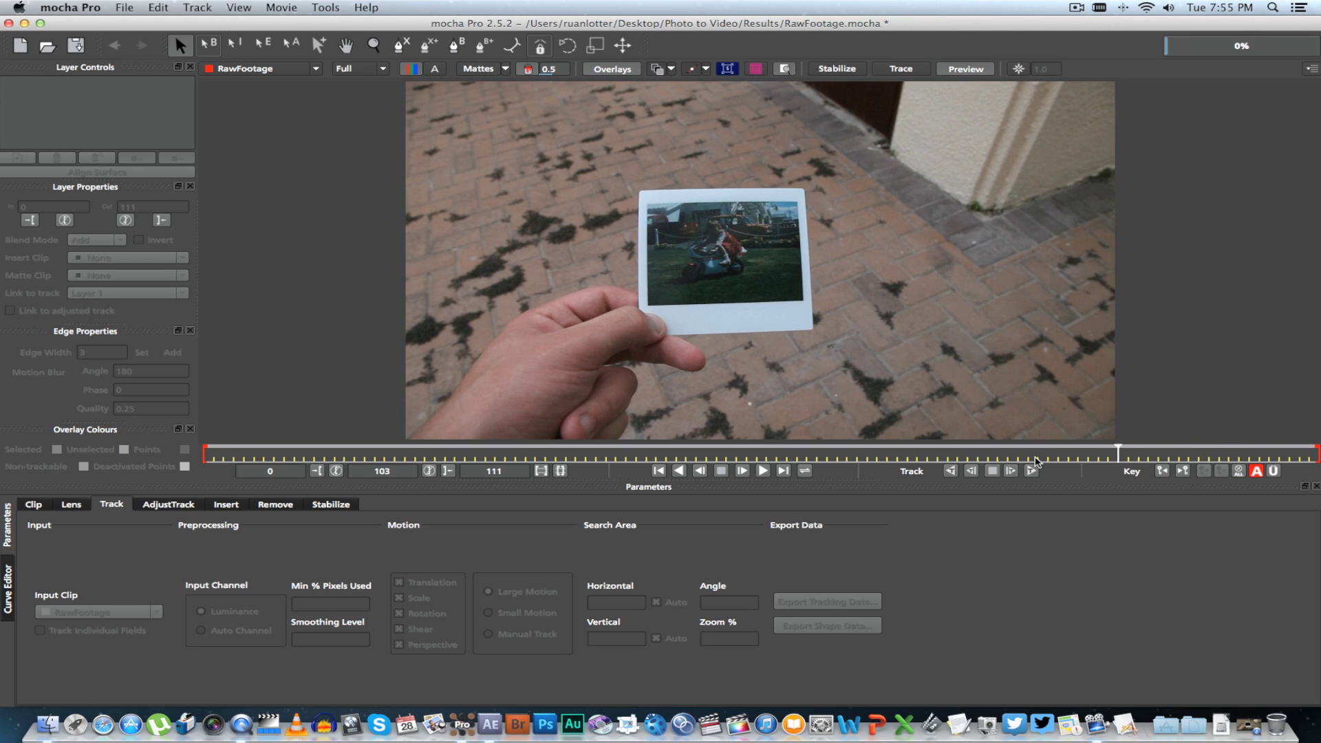
pyautogui.click(487, 455)
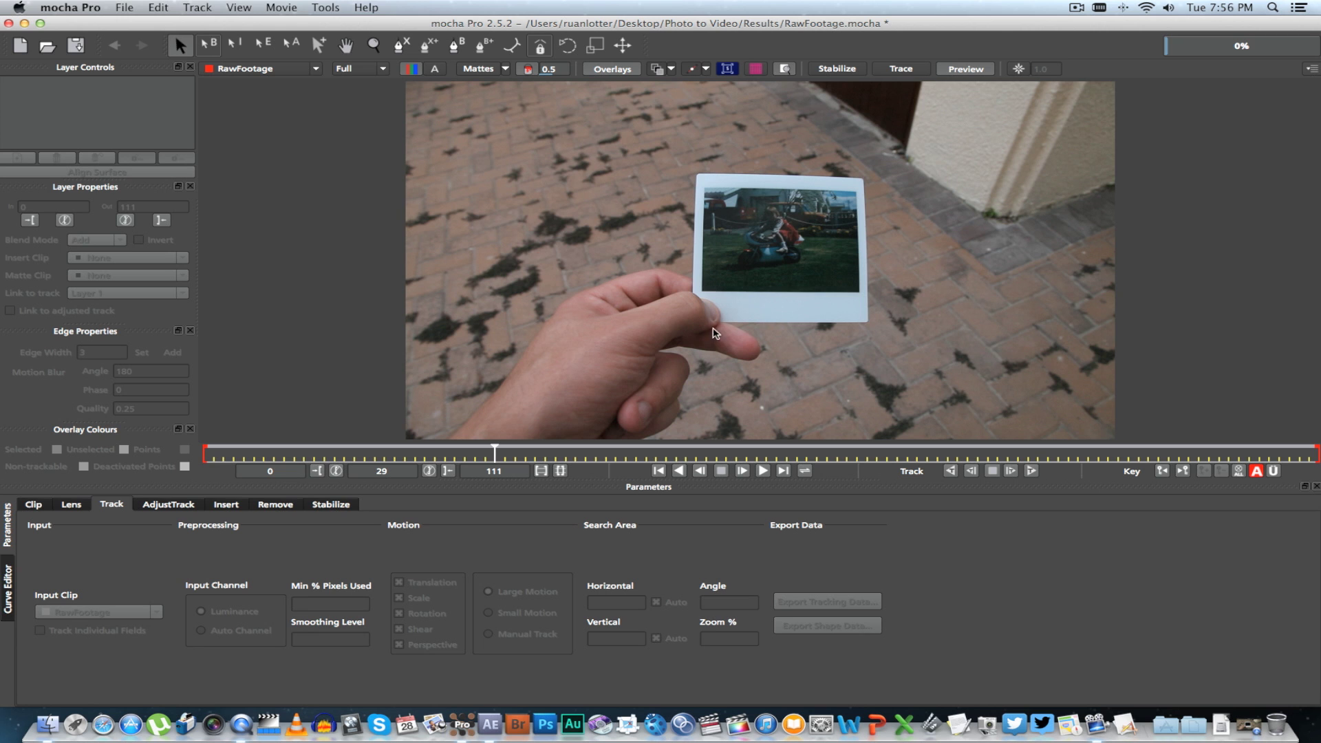
pyautogui.moveTo(495, 454); pyautogui.dragTo(204, 455)
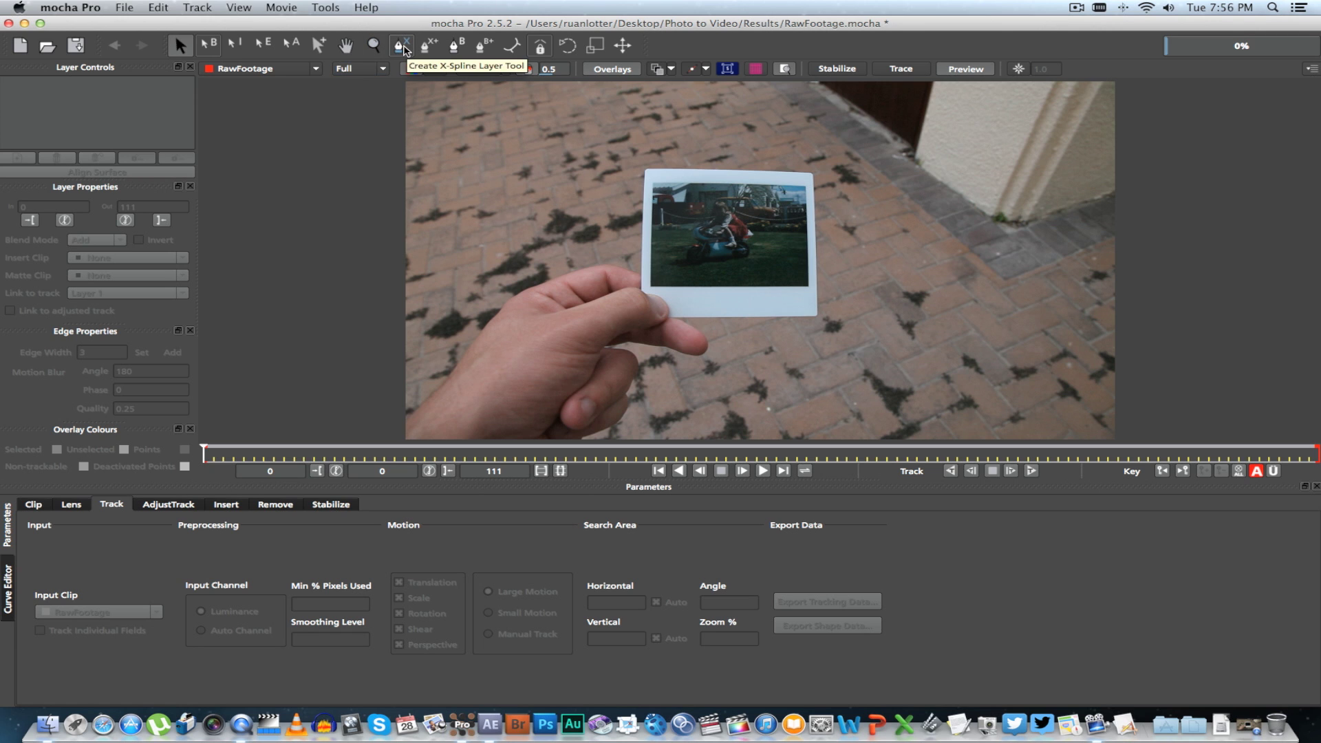
# Step: Zoom in on the polaroid and get the X-spline tool ready for drawing
pyautogui.click(404, 47)
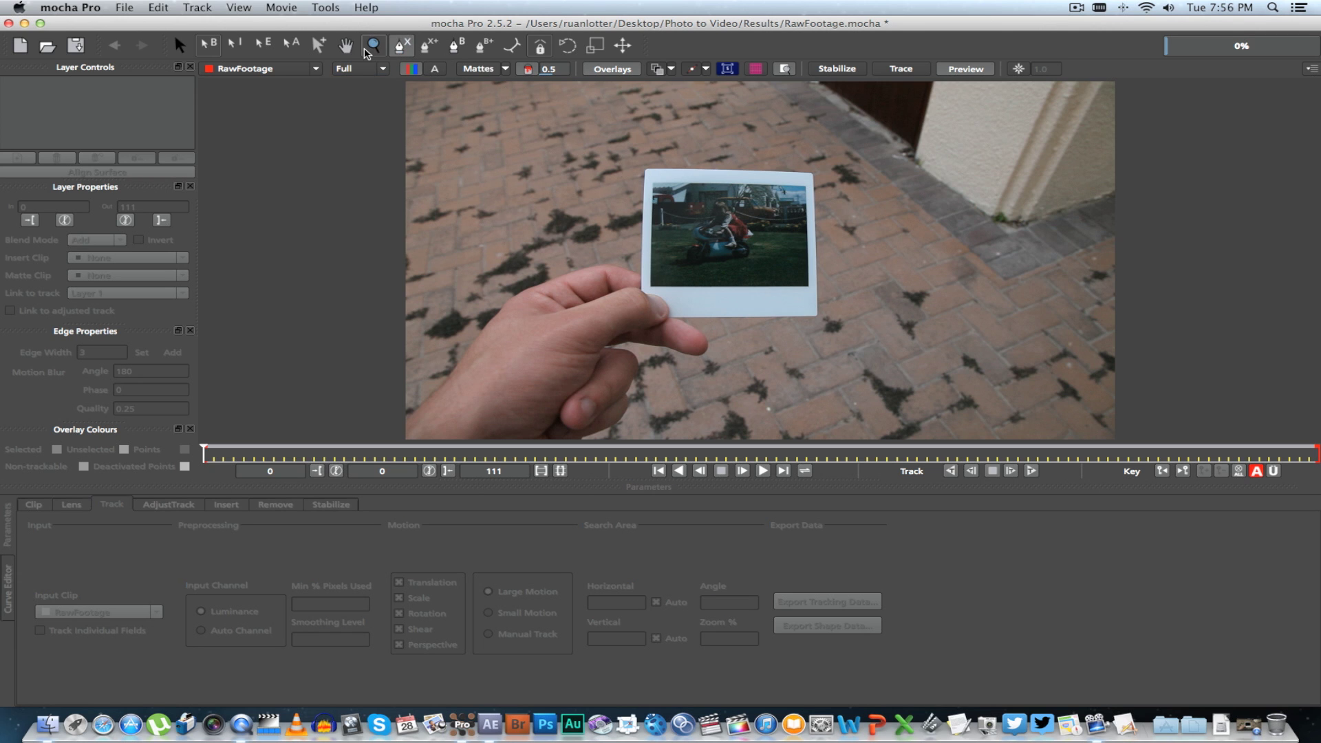
pyautogui.click(385, 47)
pyautogui.hotkey('ctrl', '=')
pyautogui.hotkey('ctrl', '=')
pyautogui.hotkey('ctrl', '=')
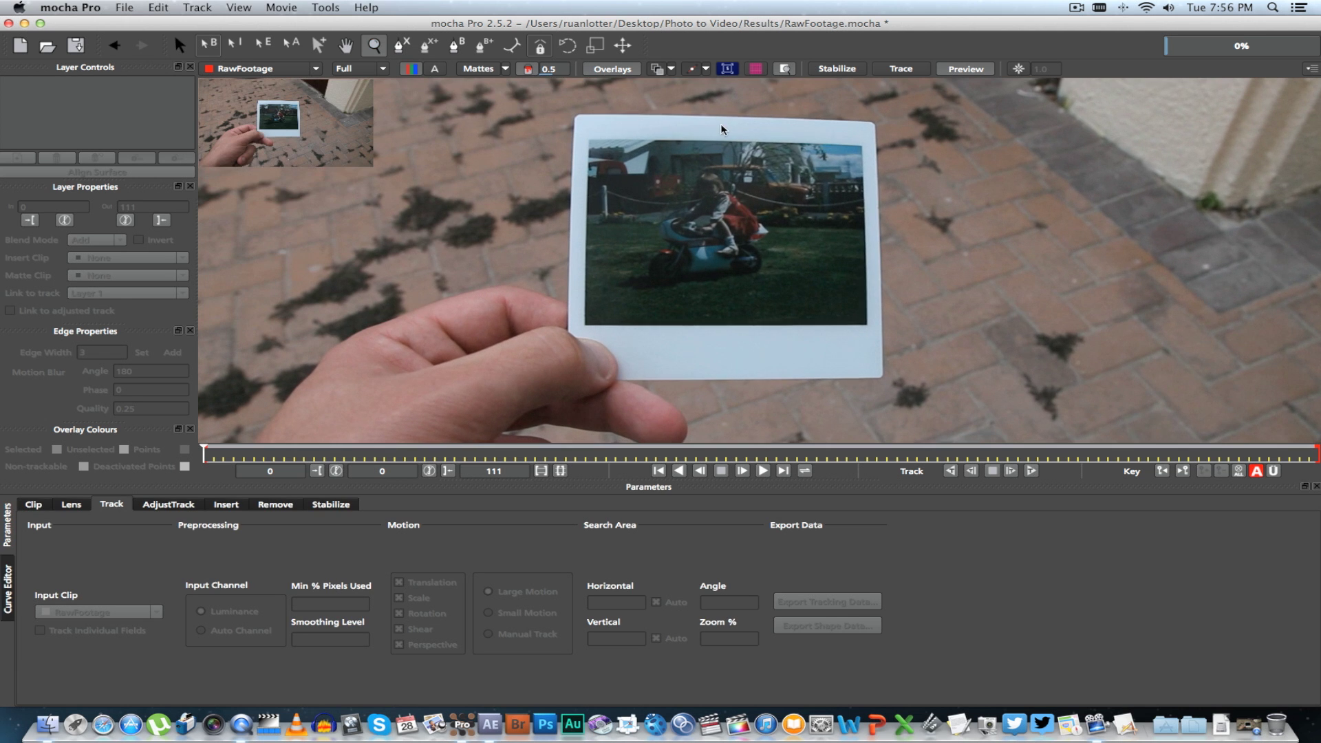
pyautogui.hotkey('ctrl', 'l')
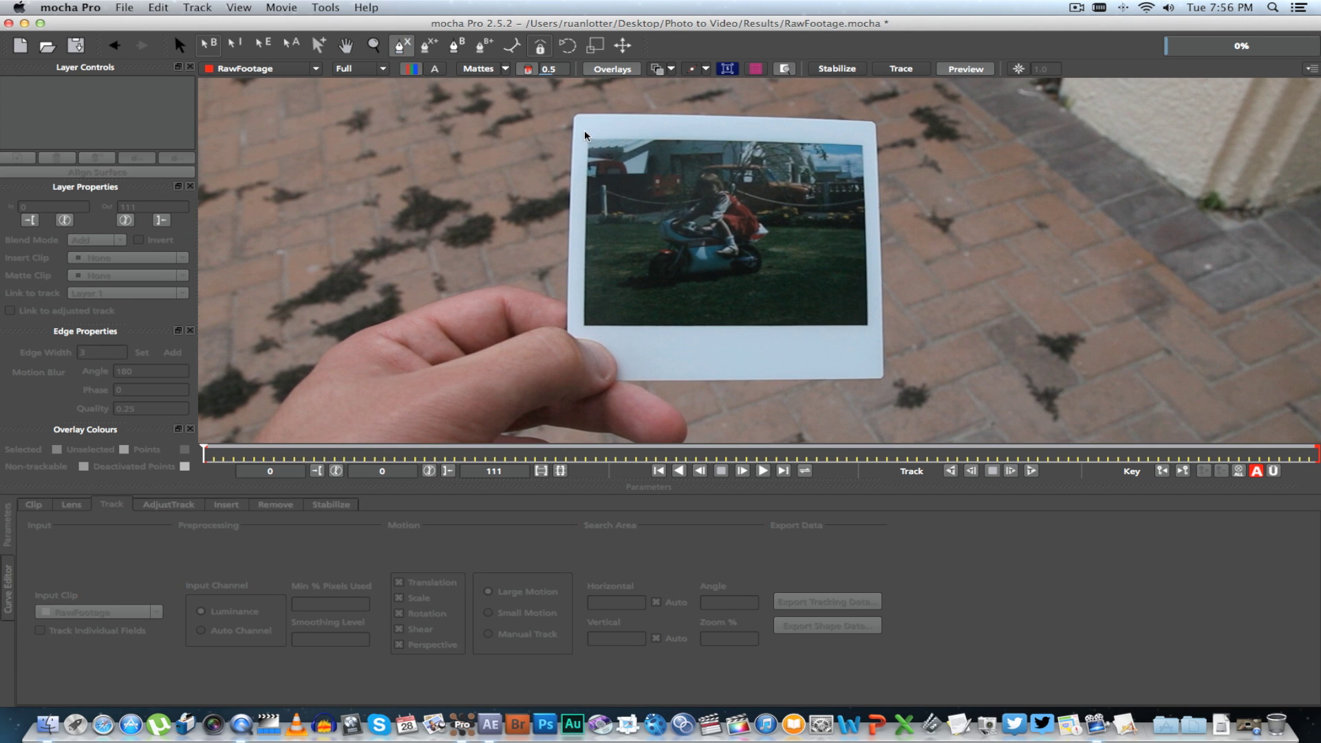
# Step: Draw a closed four-point X-spline around the photo's corners on a new Layer 1
pyautogui.click(585, 132)
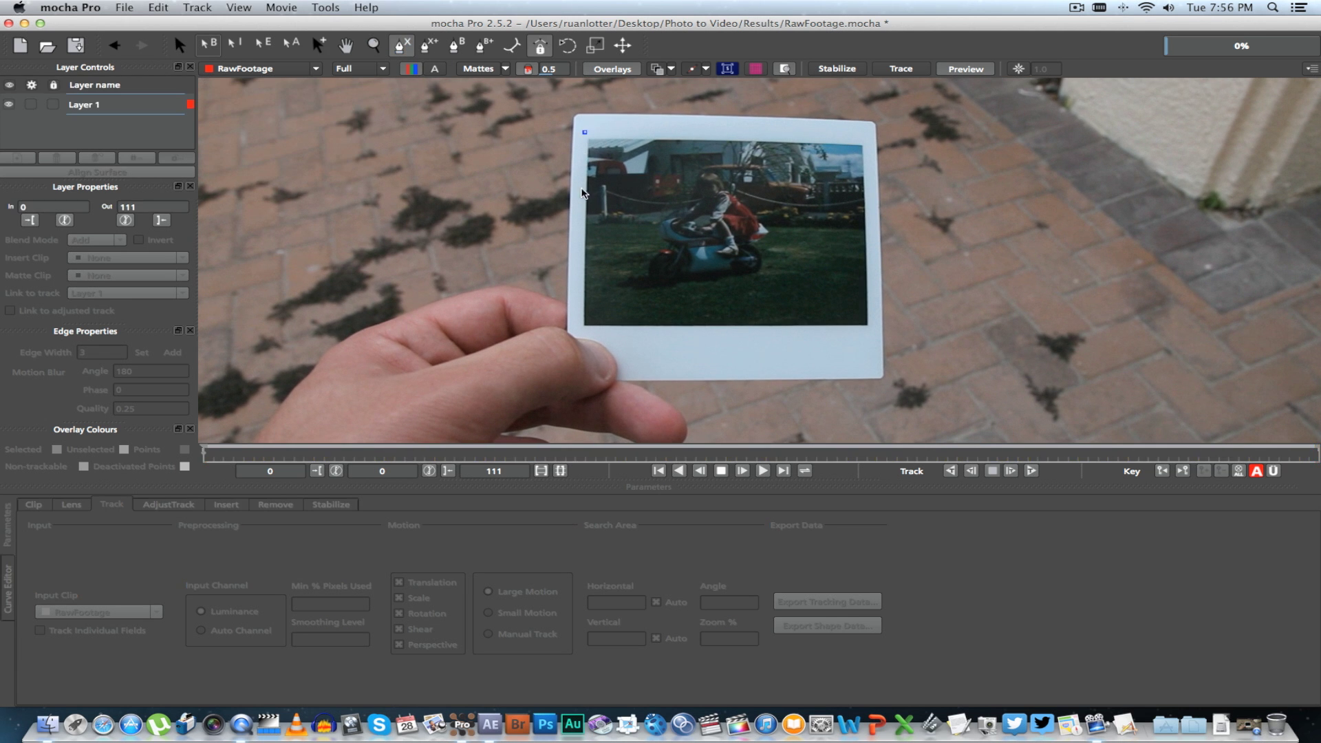
pyautogui.click(577, 332)
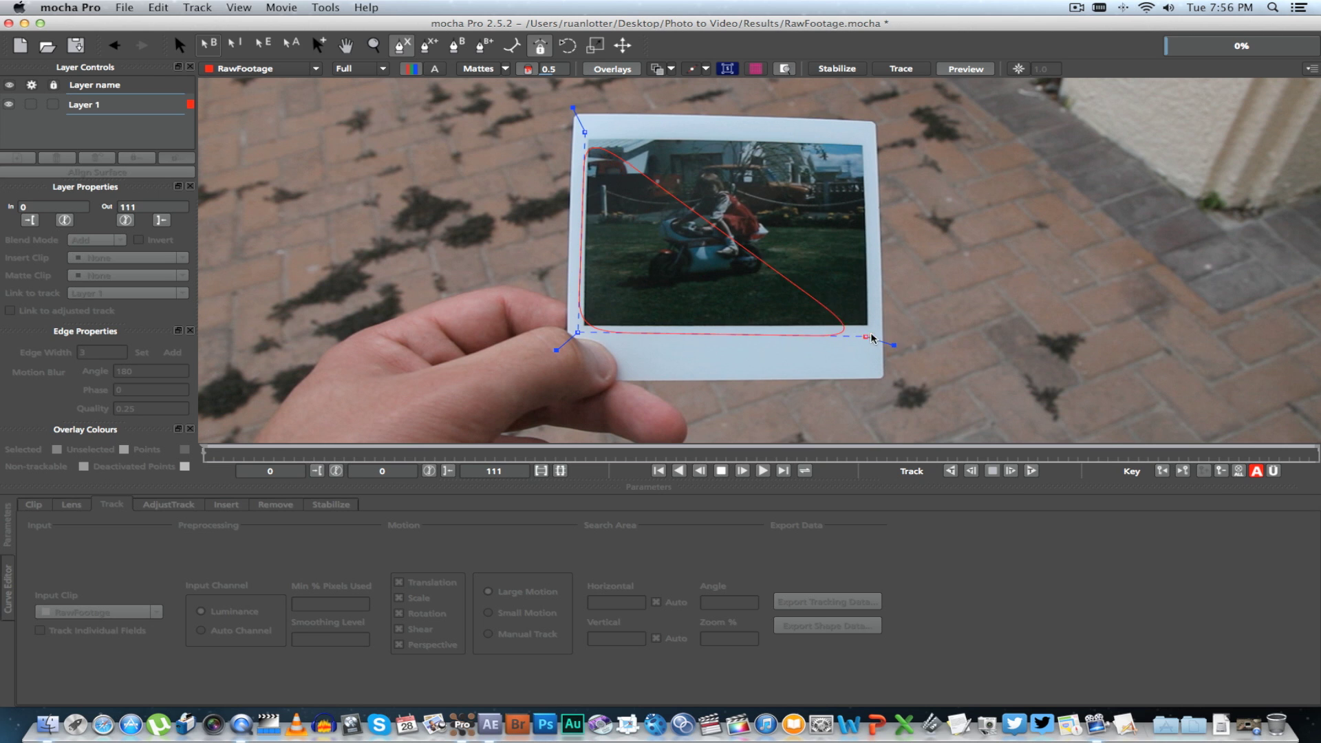
pyautogui.click(872, 336)
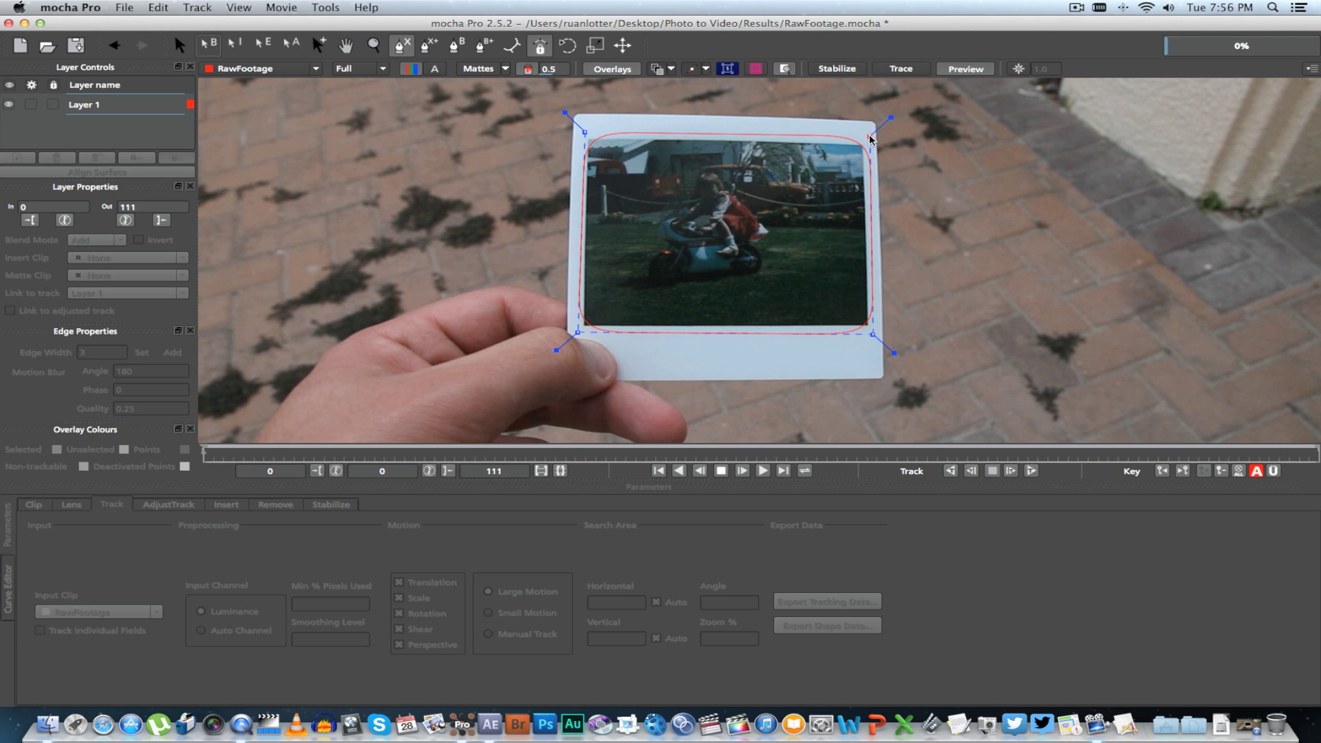
pyautogui.click(869, 138)
pyautogui.rightClick(762, 125)
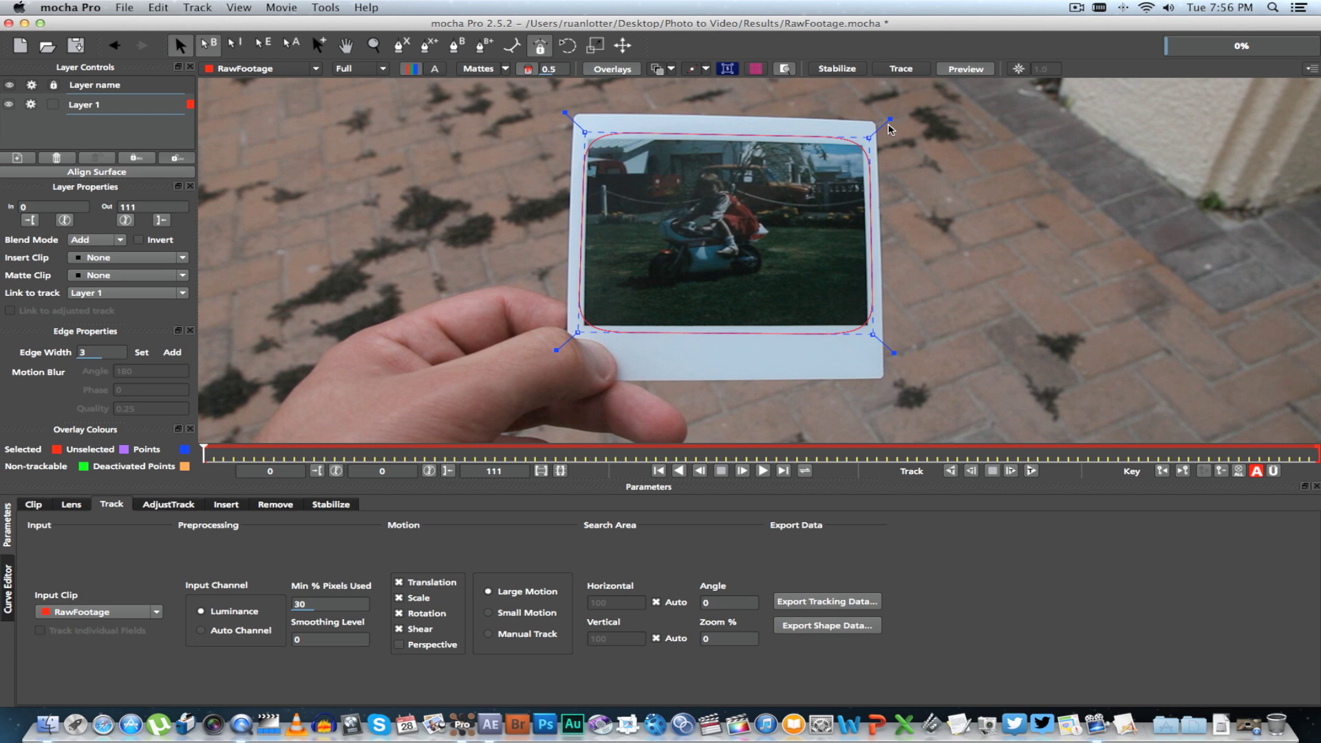
# Step: Adjust the spline's four corner points to fit the photo's edges
pyautogui.moveTo(892, 120); pyautogui.dragTo(833, 133)
pyautogui.moveTo(565, 117); pyautogui.dragTo(562, 110)
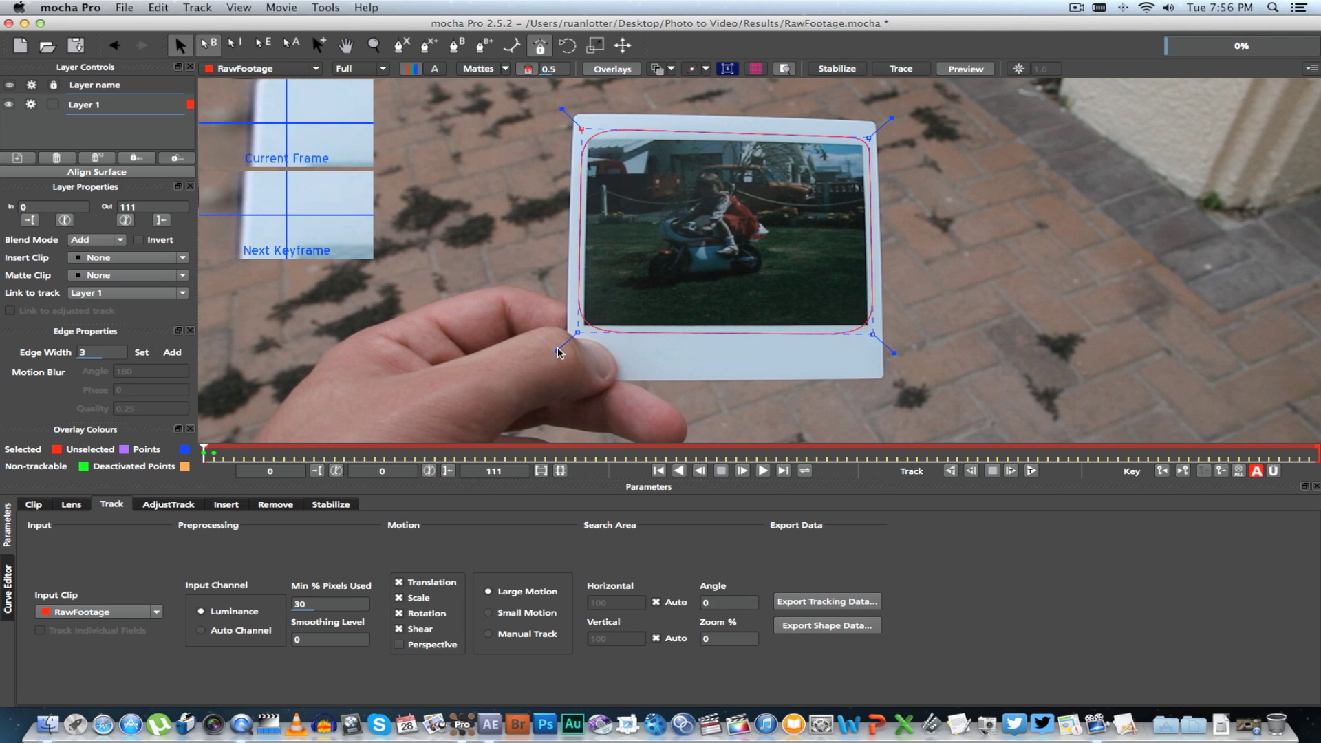
pyautogui.moveTo(560, 351); pyautogui.dragTo(555, 351)
pyautogui.moveTo(890, 354); pyautogui.dragTo(895, 353)
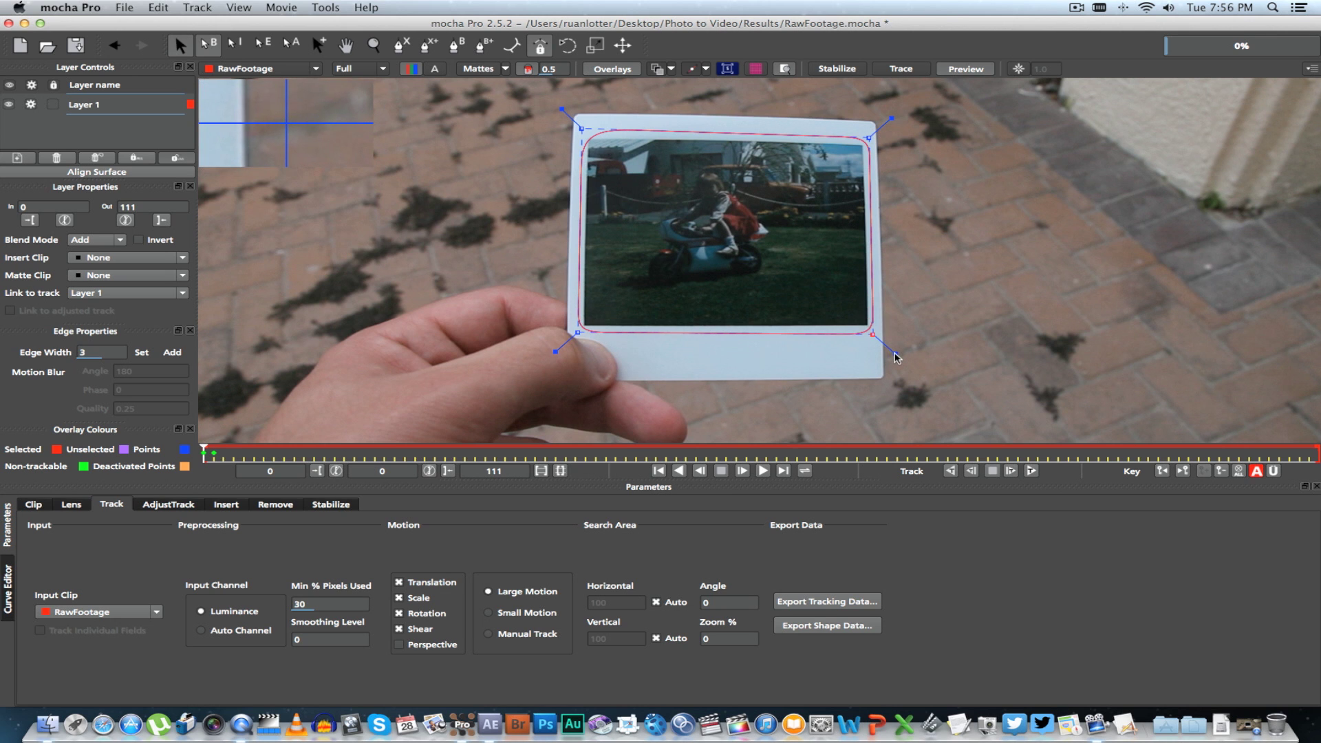
# Step: Show the planar surface and move its four corners onto the photo's corners
pyautogui.click(729, 72)
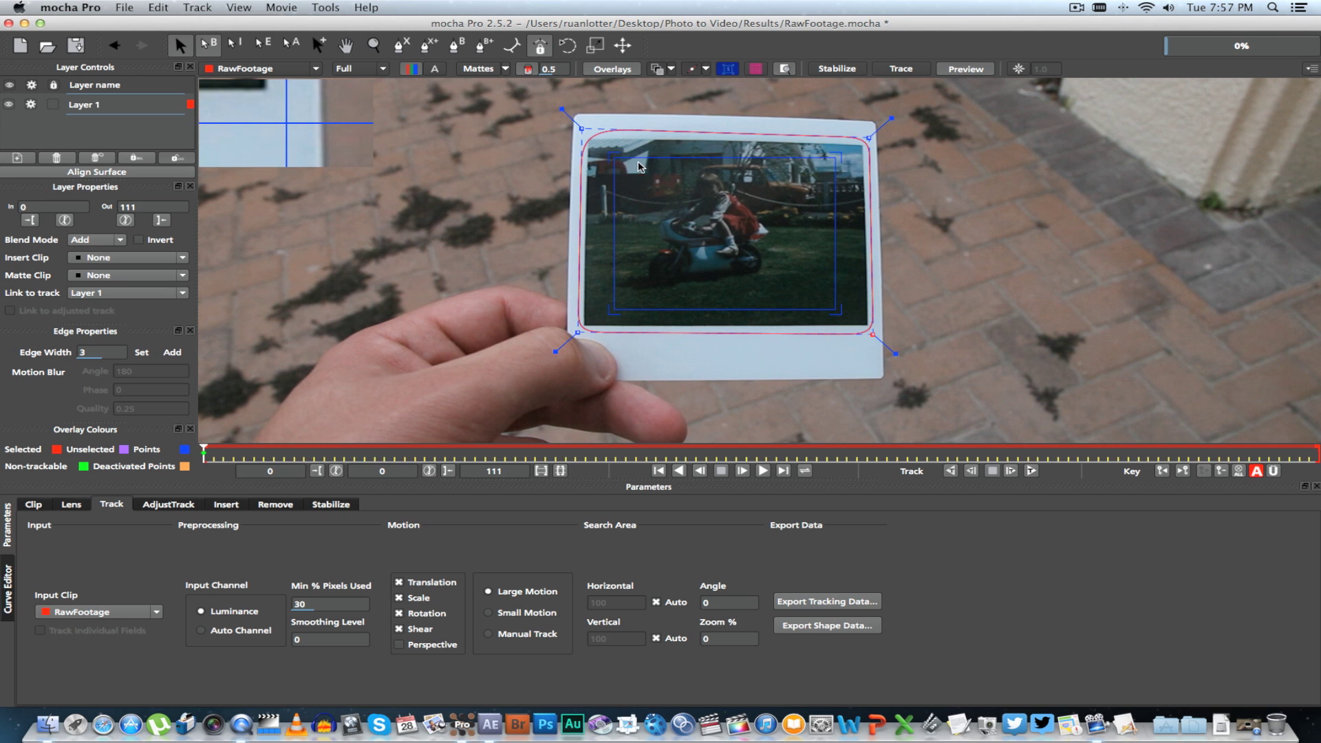
pyautogui.moveTo(609, 153); pyautogui.dragTo(590, 142)
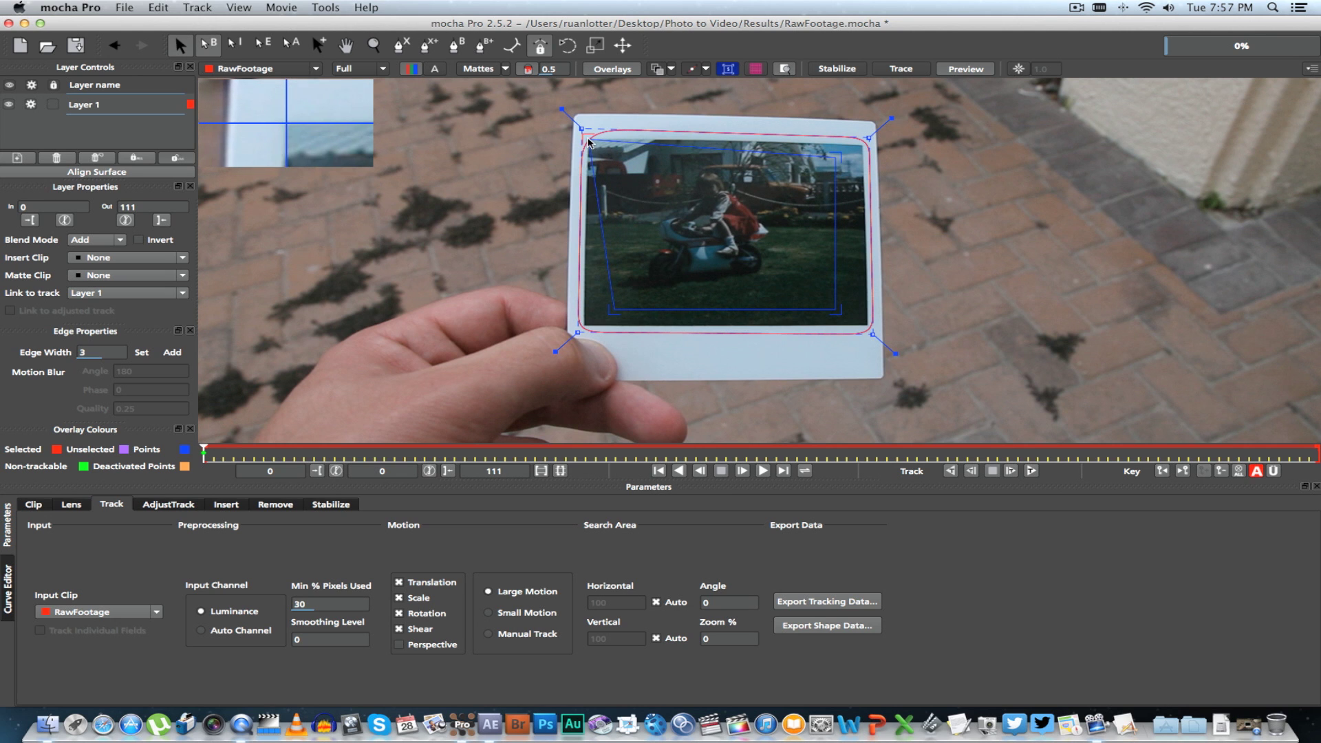
pyautogui.moveTo(838, 157); pyautogui.dragTo(864, 145)
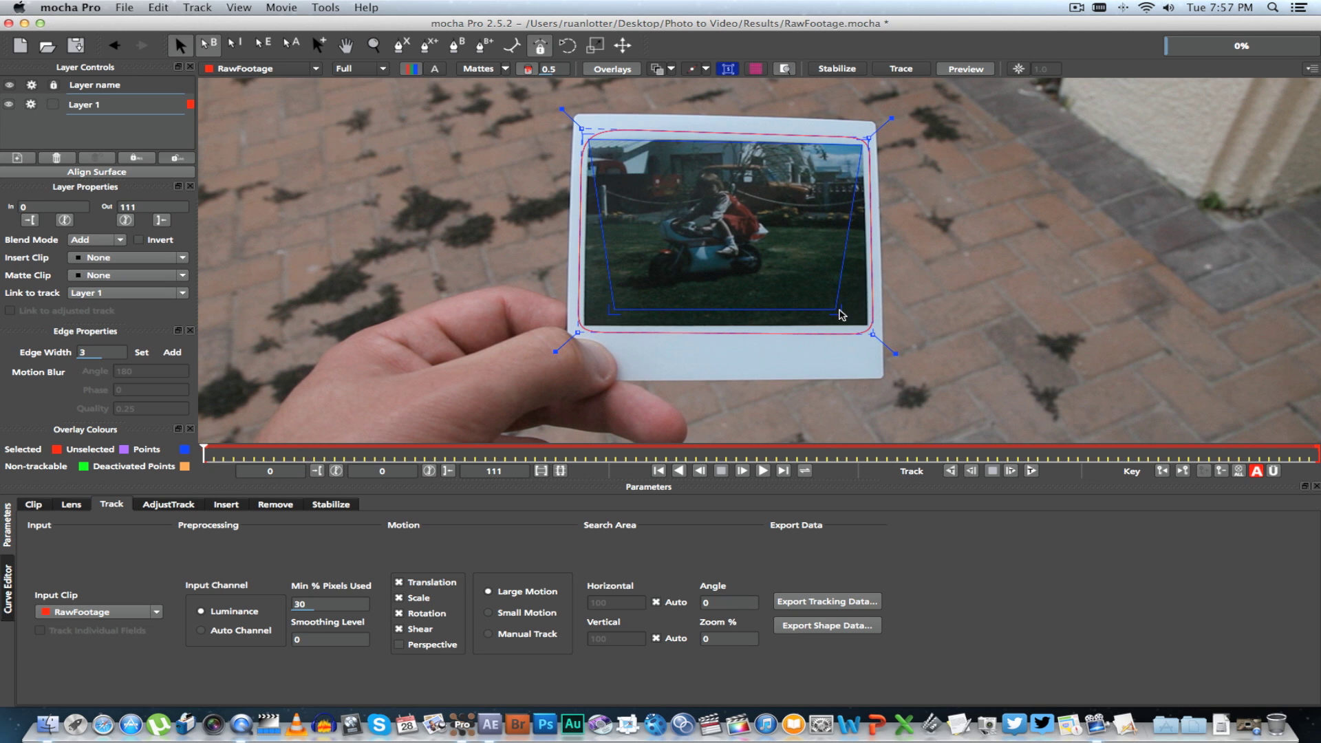
pyautogui.moveTo(838, 311); pyautogui.dragTo(871, 332)
pyautogui.moveTo(621, 317); pyautogui.dragTo(585, 331)
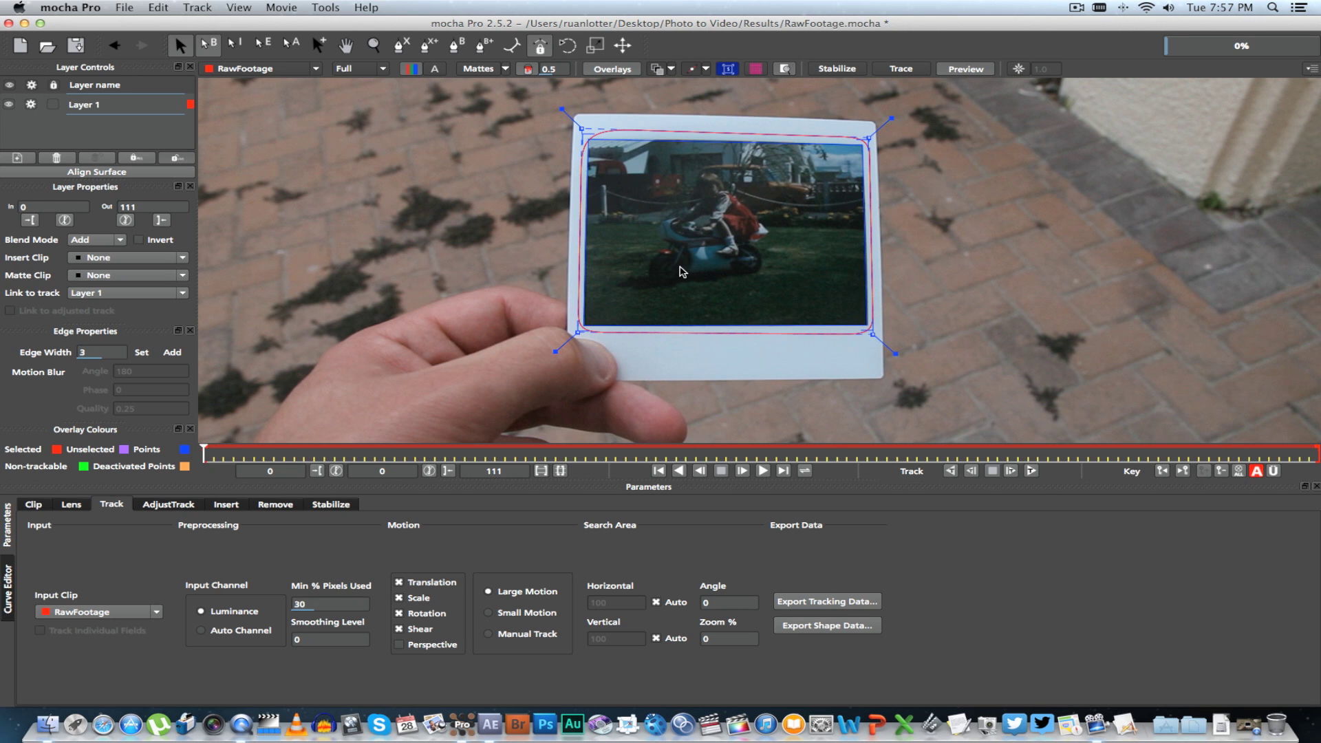
# Step: Track Layer 1 forward through the clip, check it around frame 69, and switch to AdjustTrack
pyautogui.click(1032, 472)
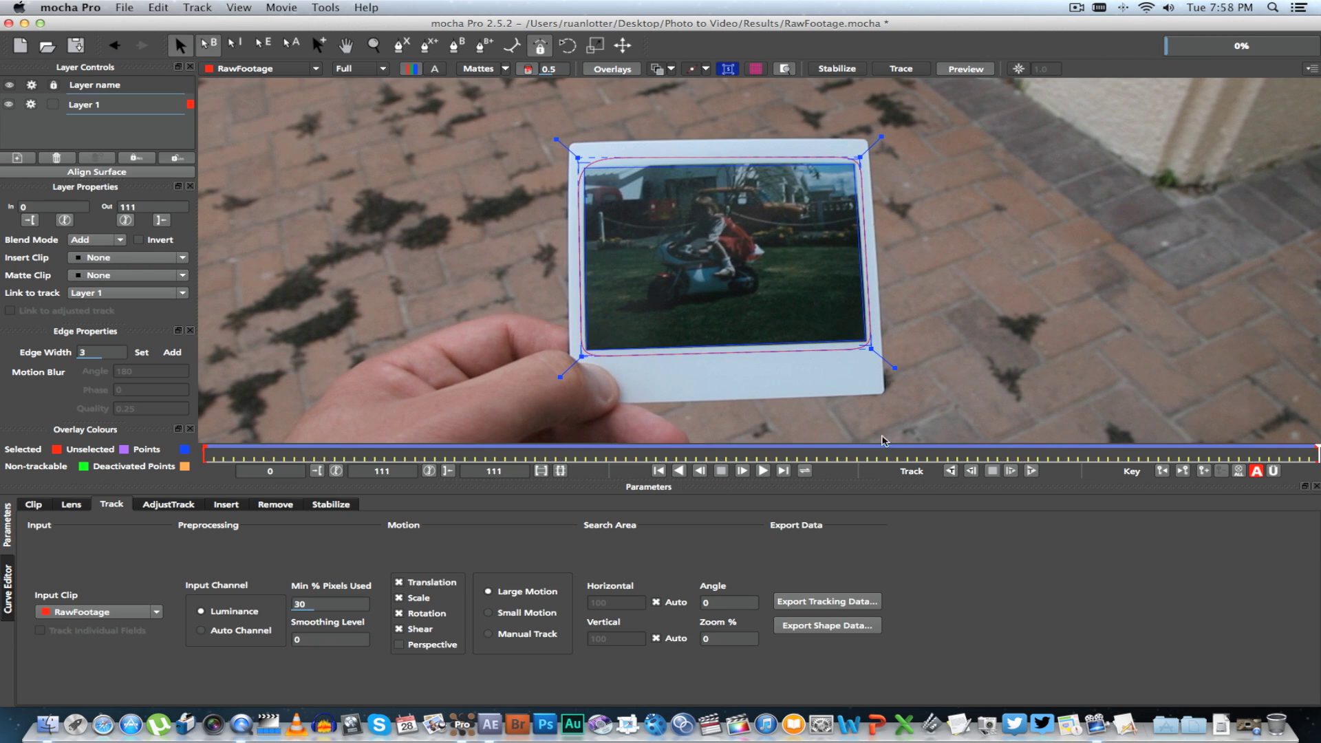
pyautogui.moveTo(1316, 454); pyautogui.dragTo(646, 454)
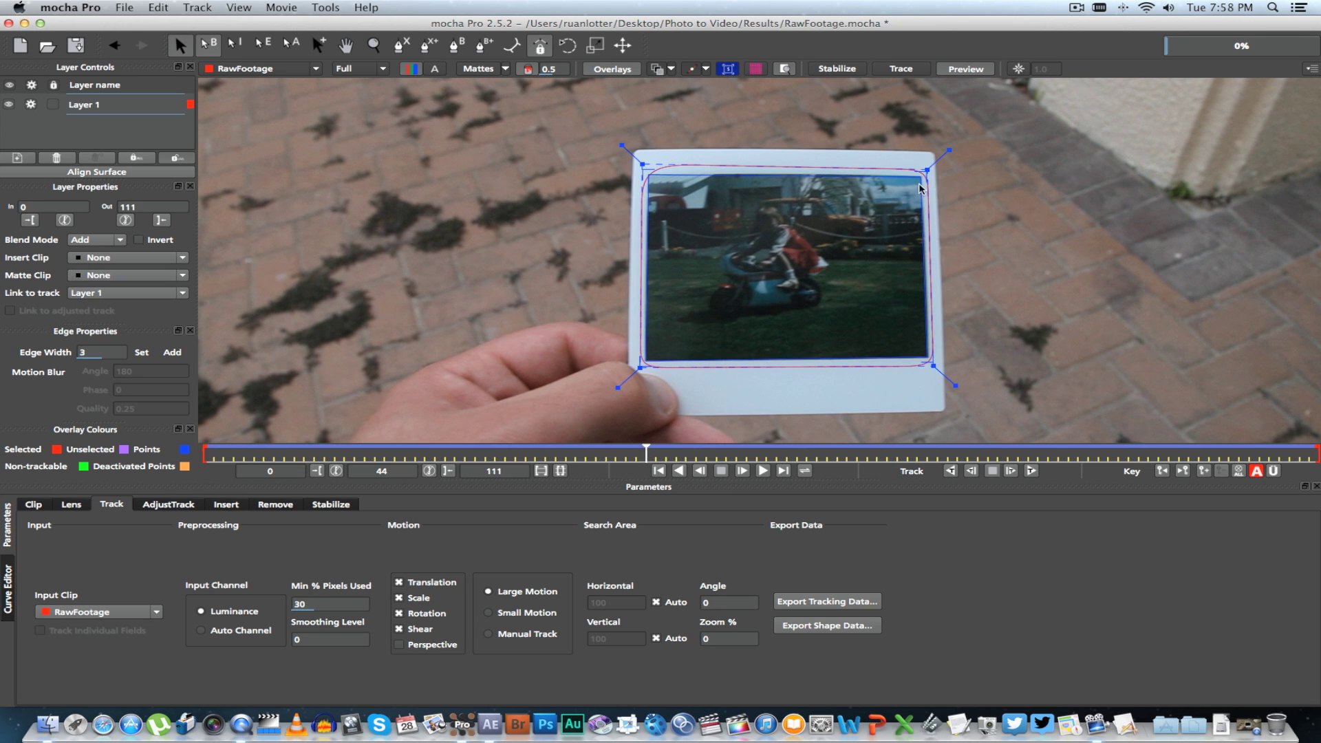
pyautogui.click(179, 505)
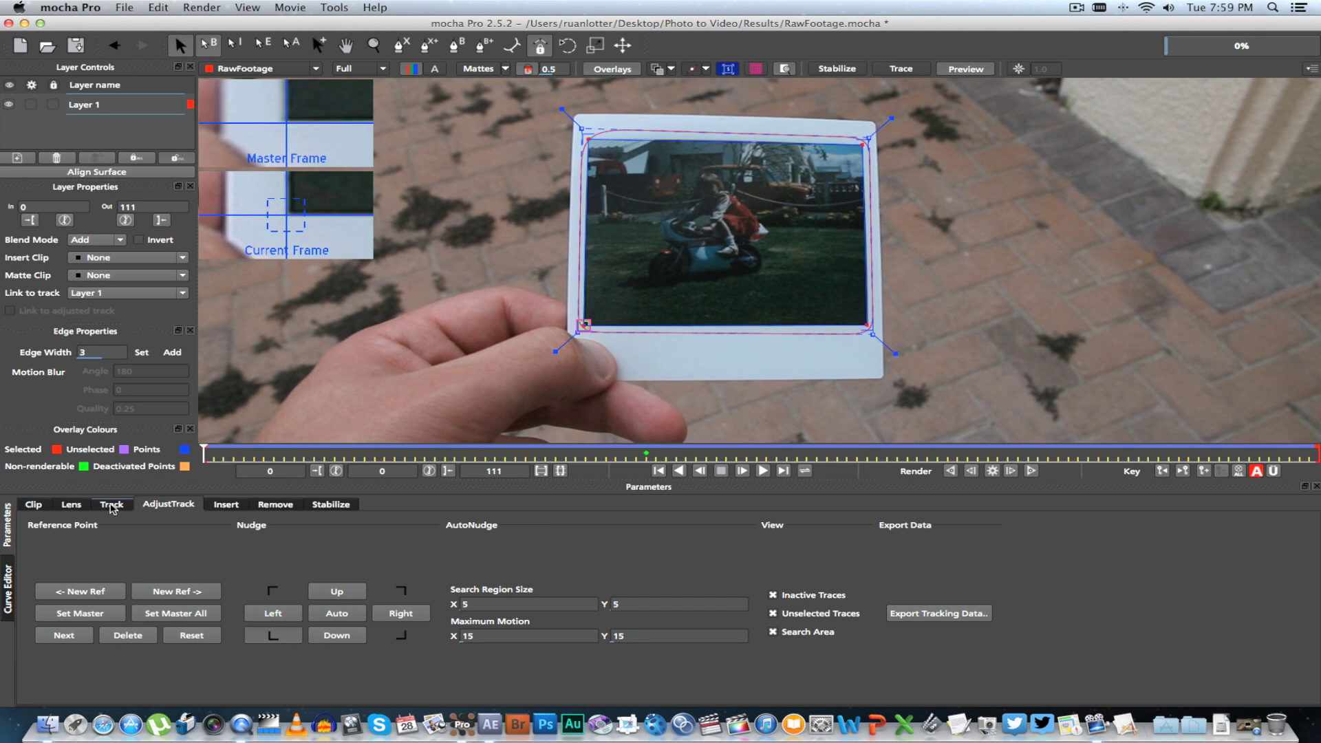
# Step: Copy the tracking data to the clipboard as After Effects Corner Pin [supports motion blur]
pyautogui.click(111, 504)
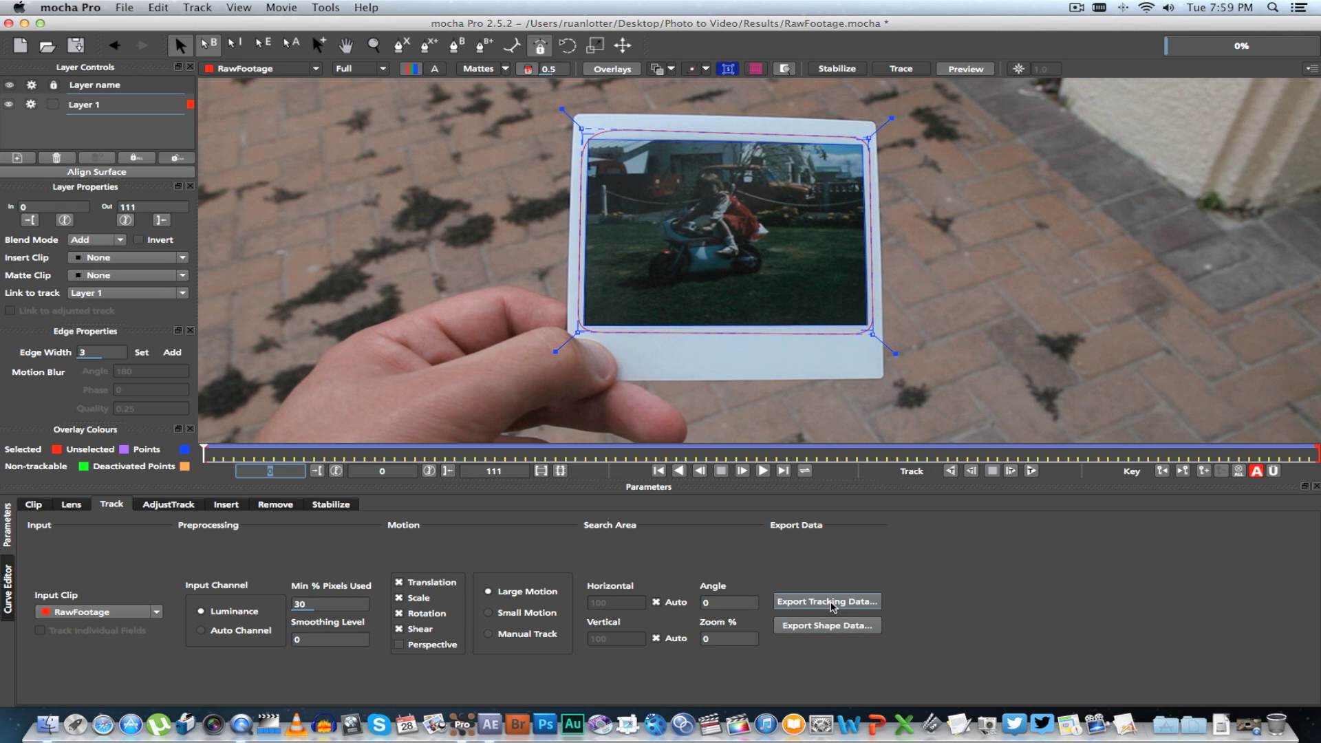
pyautogui.click(830, 601)
pyautogui.click(883, 353)
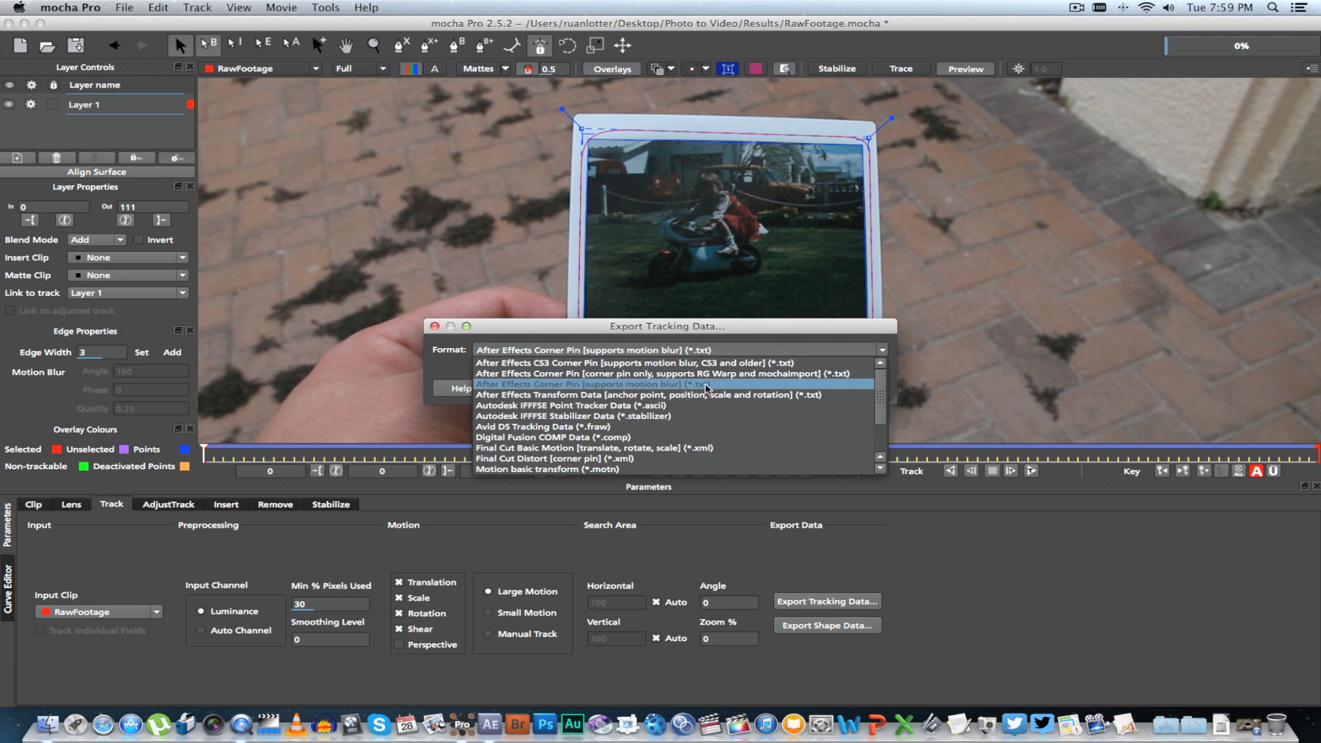
pyautogui.click(708, 387)
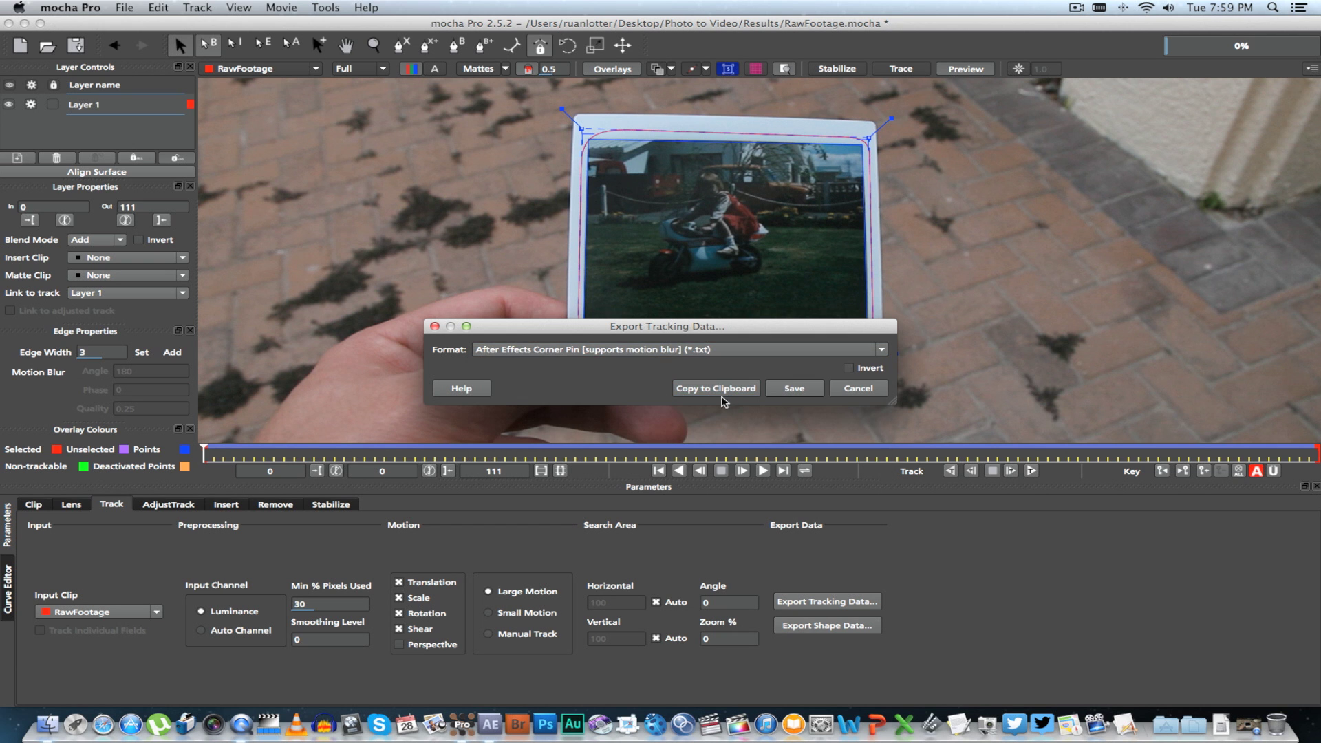
pyautogui.click(716, 389)
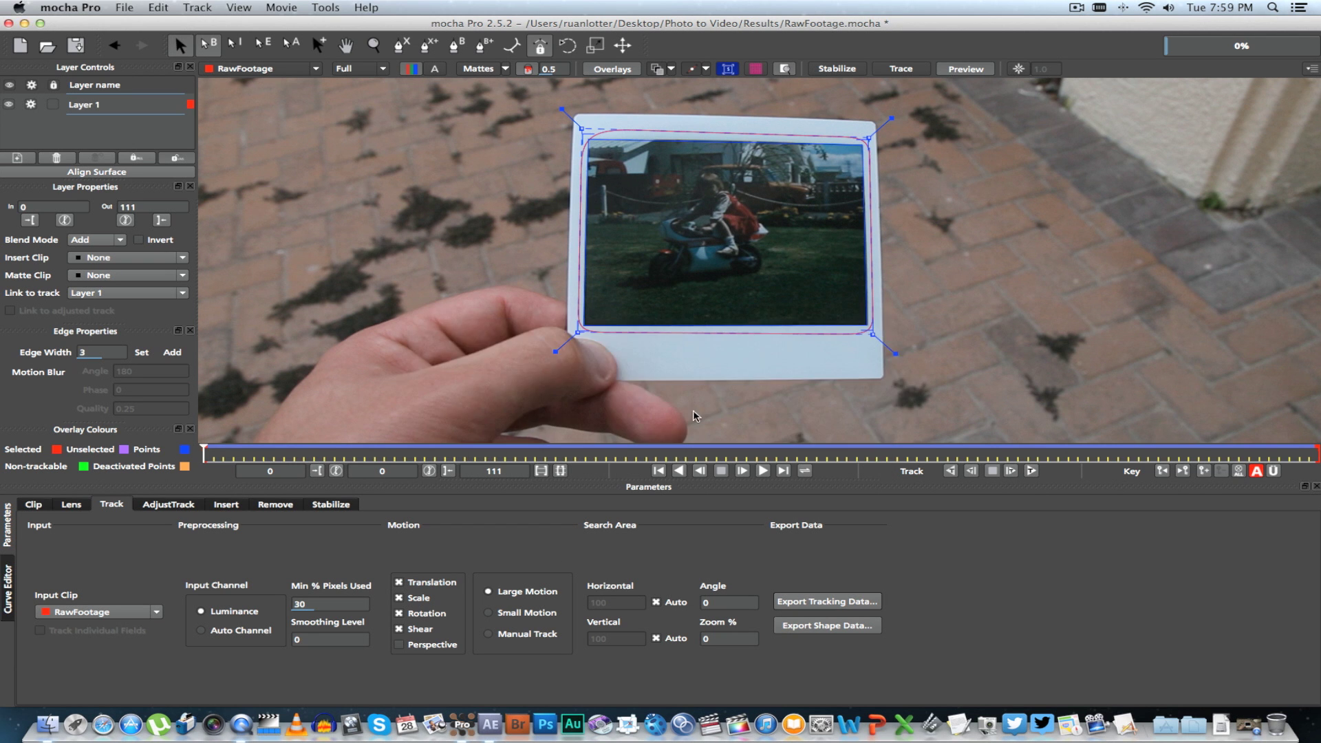
# Step: Import RawFootage.mov into After Effects and build a RawFootage composition from it
pyautogui.press('super+Tab')
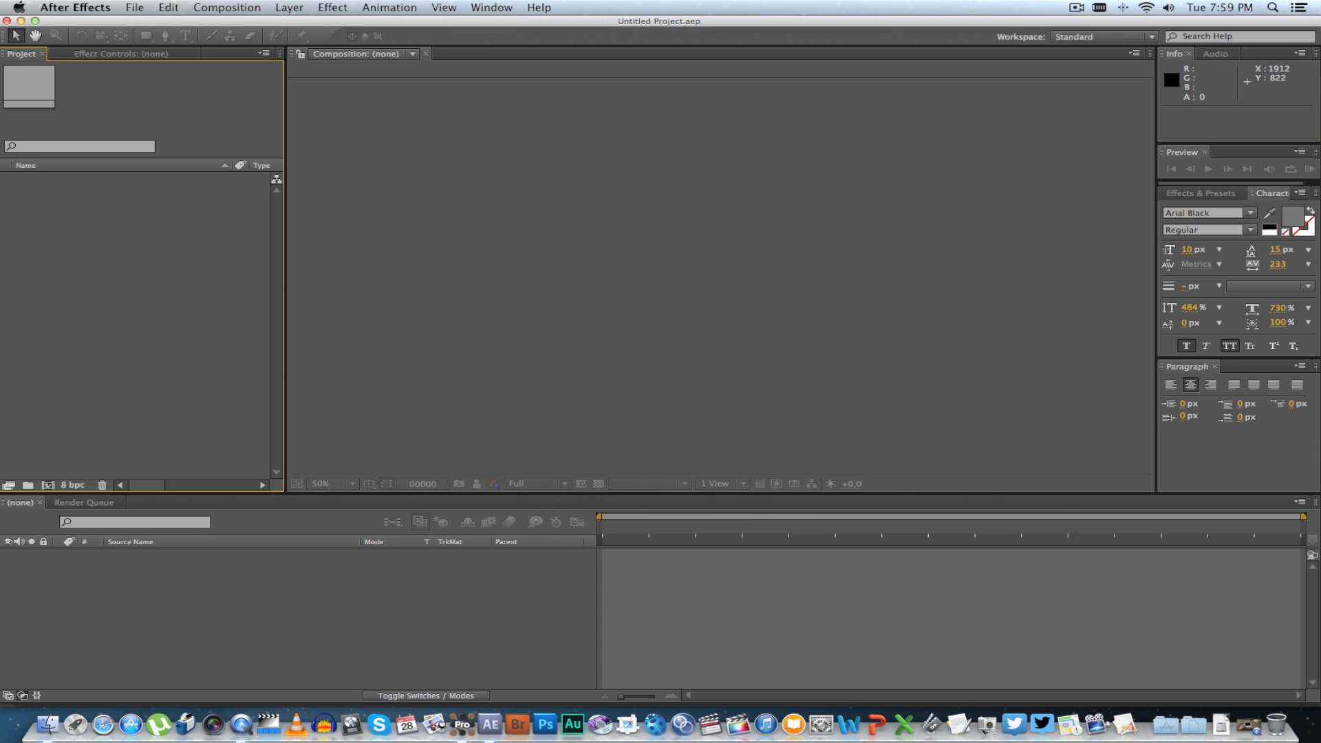
pyautogui.press('super+Tab')
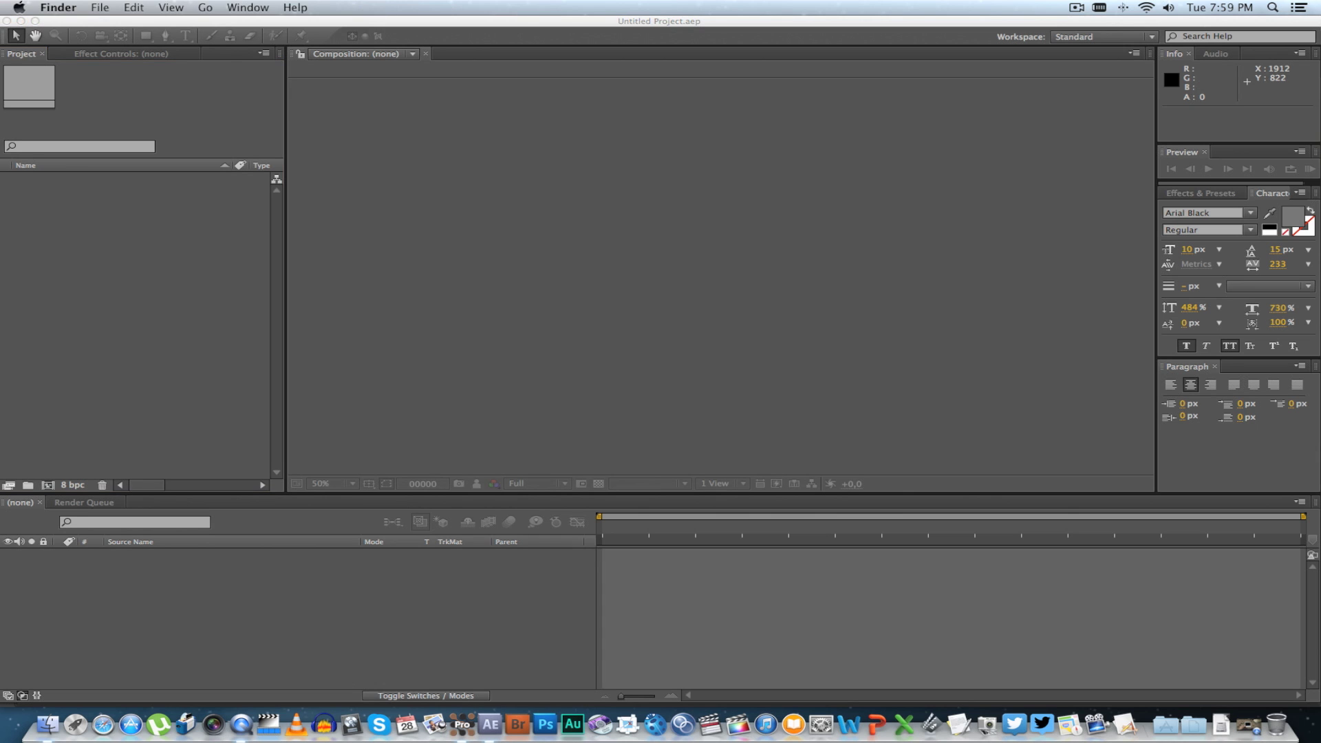
pyautogui.moveTo(344, 320); pyautogui.dragTo(88, 280)
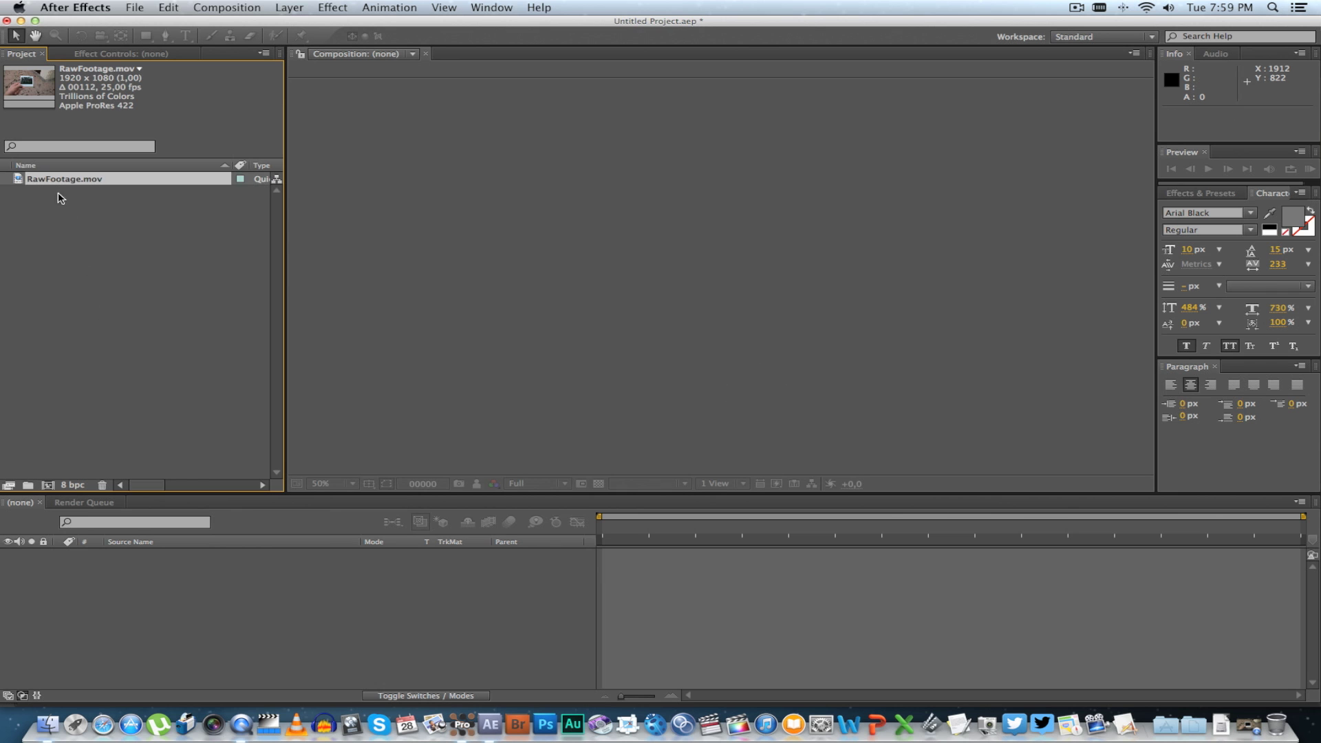
pyautogui.moveTo(62, 179); pyautogui.dragTo(47, 485)
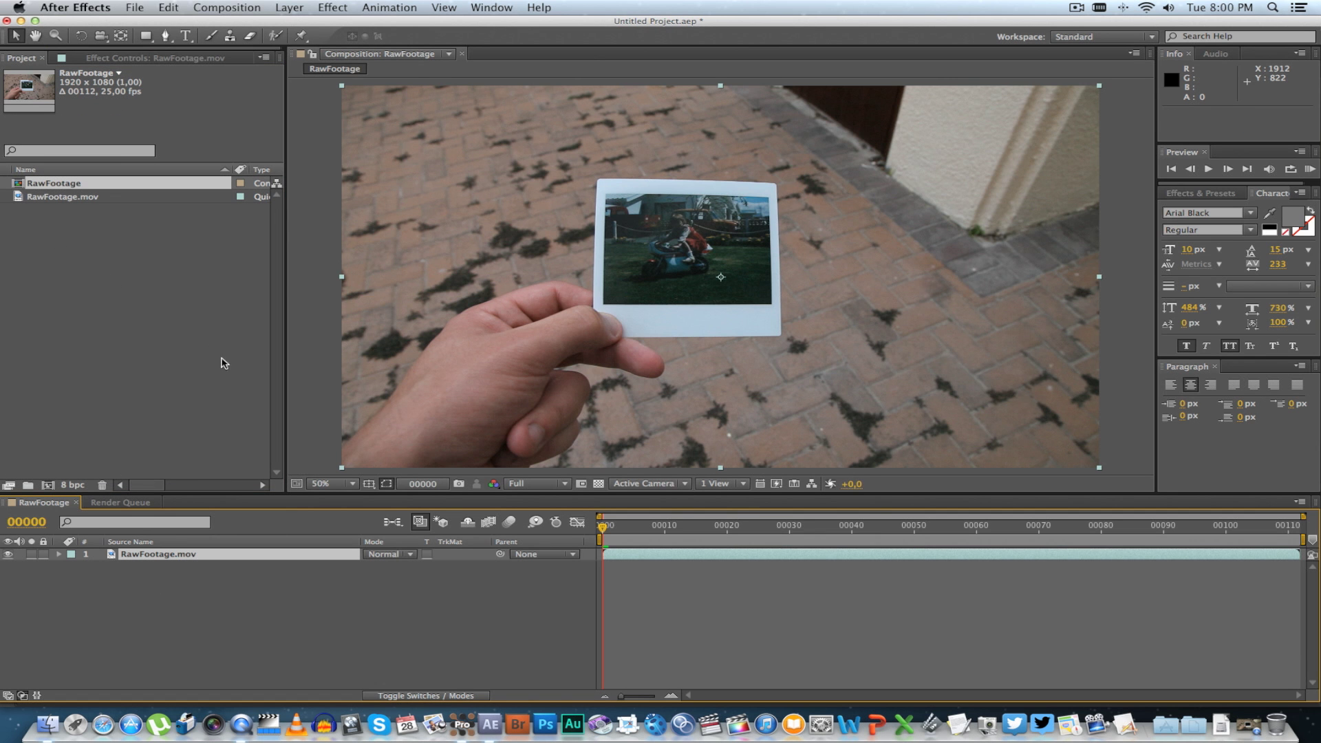
# Step: Create a 1920×1080 Comp 1 and place it as a layer above the footage
pyautogui.rightClick(84, 301)
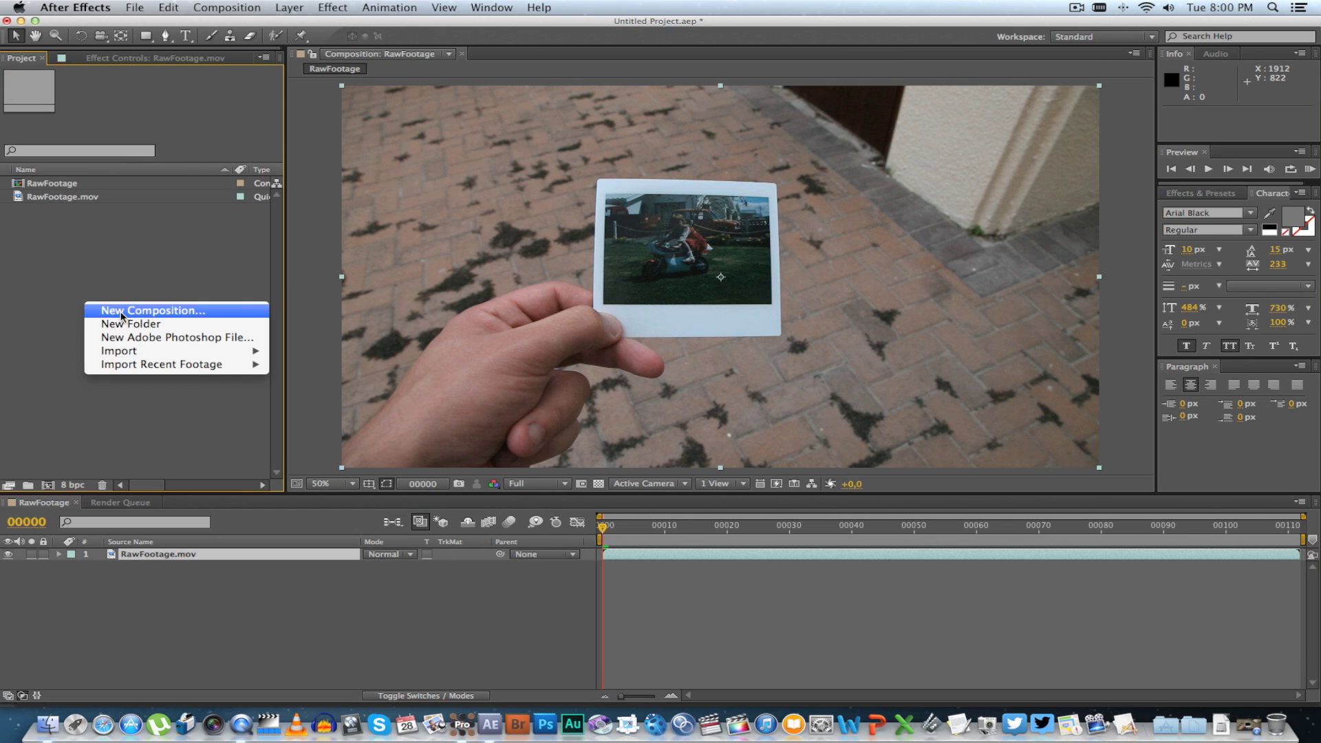
pyautogui.click(138, 307)
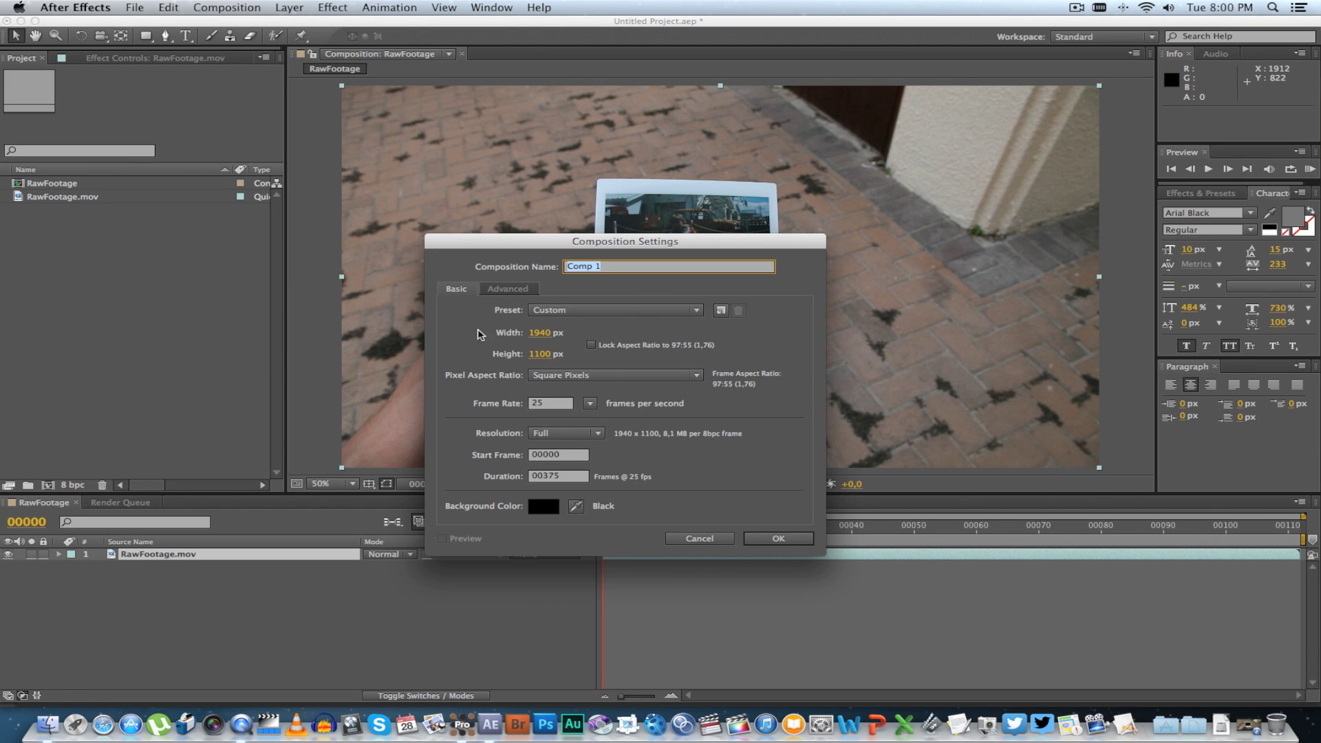
pyautogui.click(543, 335)
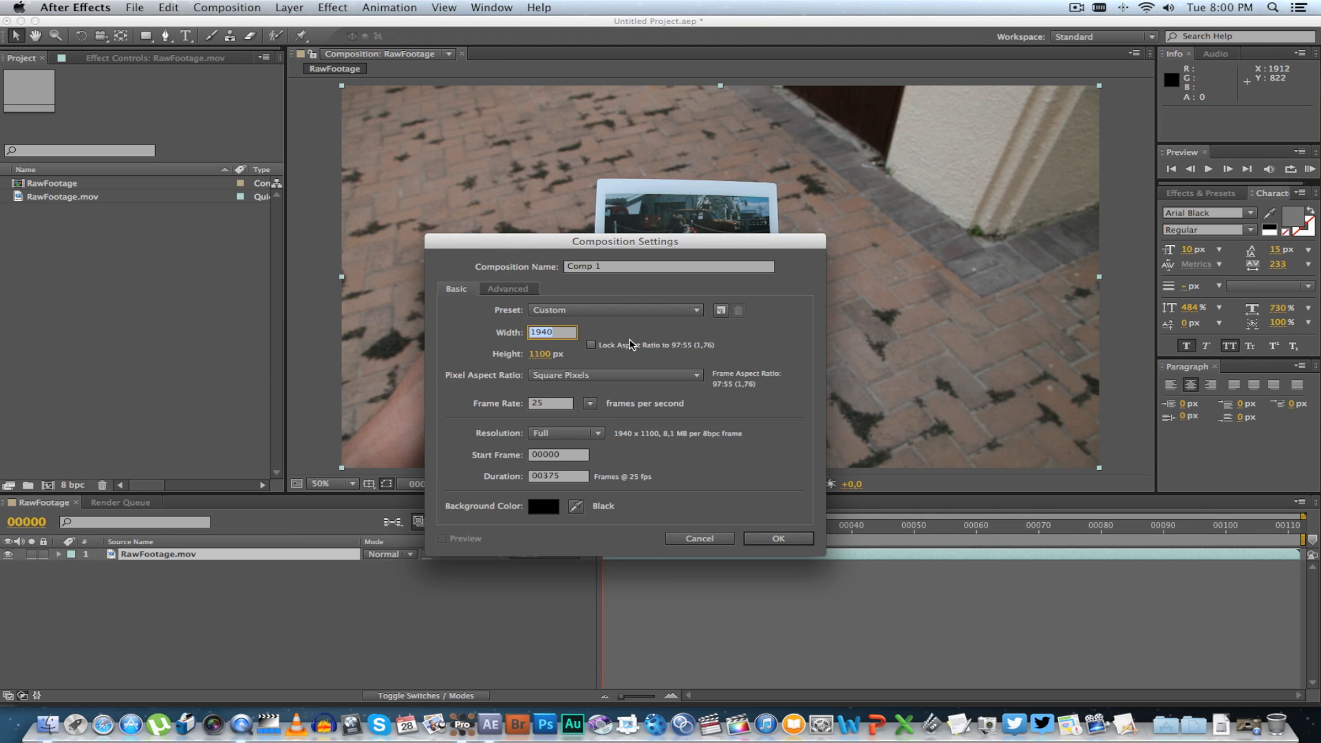
pyautogui.write('1920')
pyautogui.press('Tab')
pyautogui.write('1080')
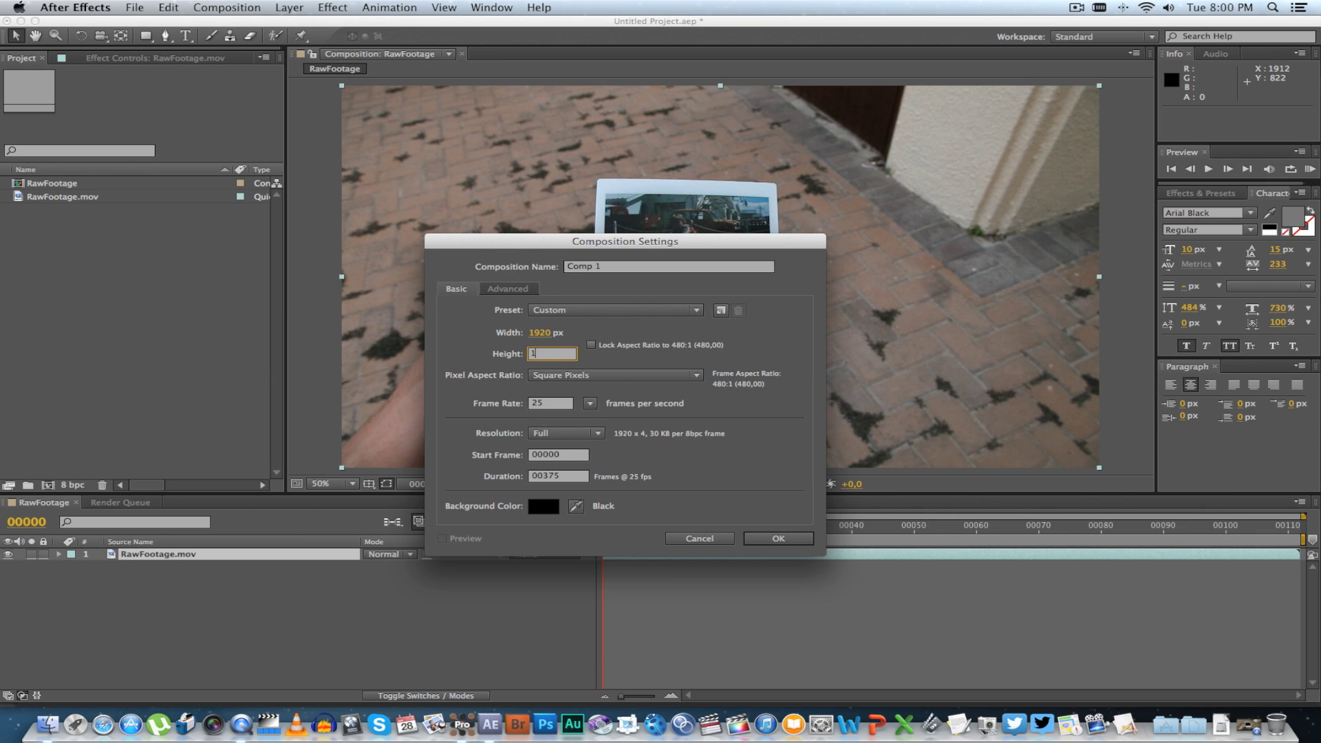
pyautogui.click(764, 538)
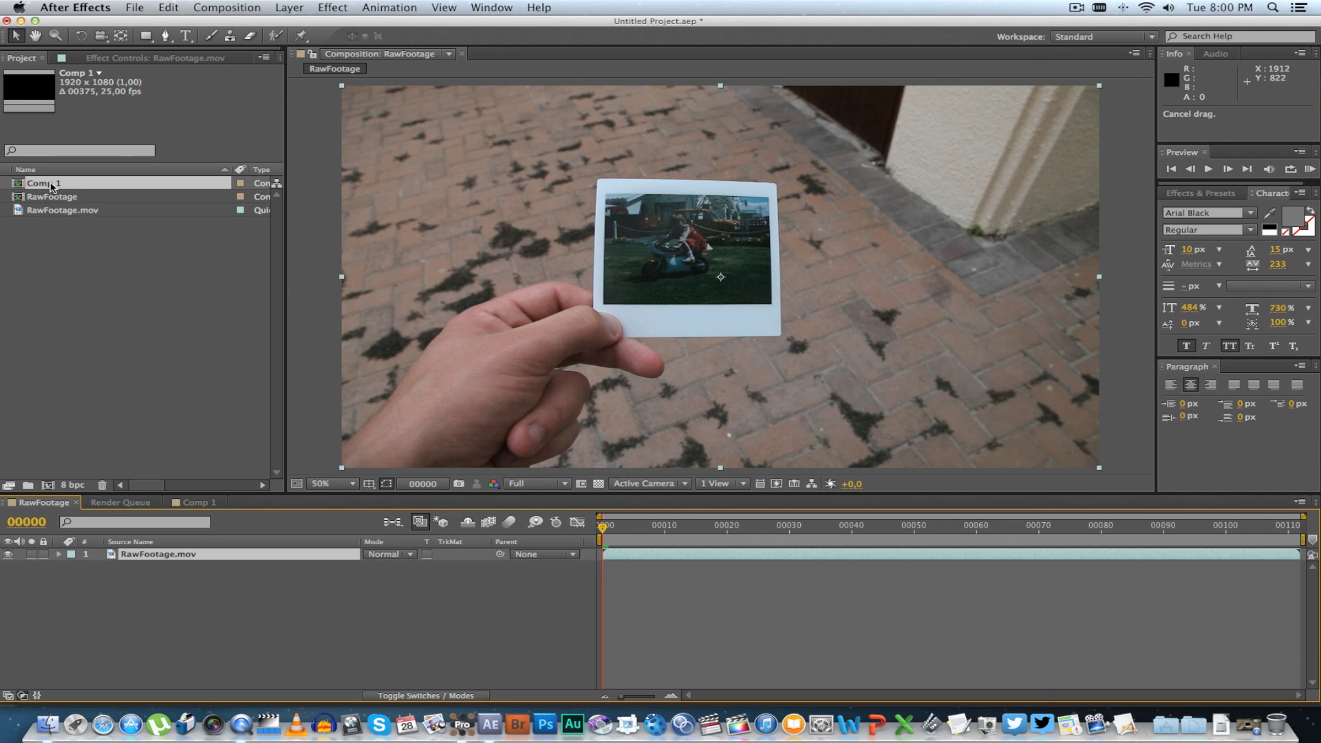
pyautogui.moveTo(50, 183); pyautogui.dragTo(166, 556)
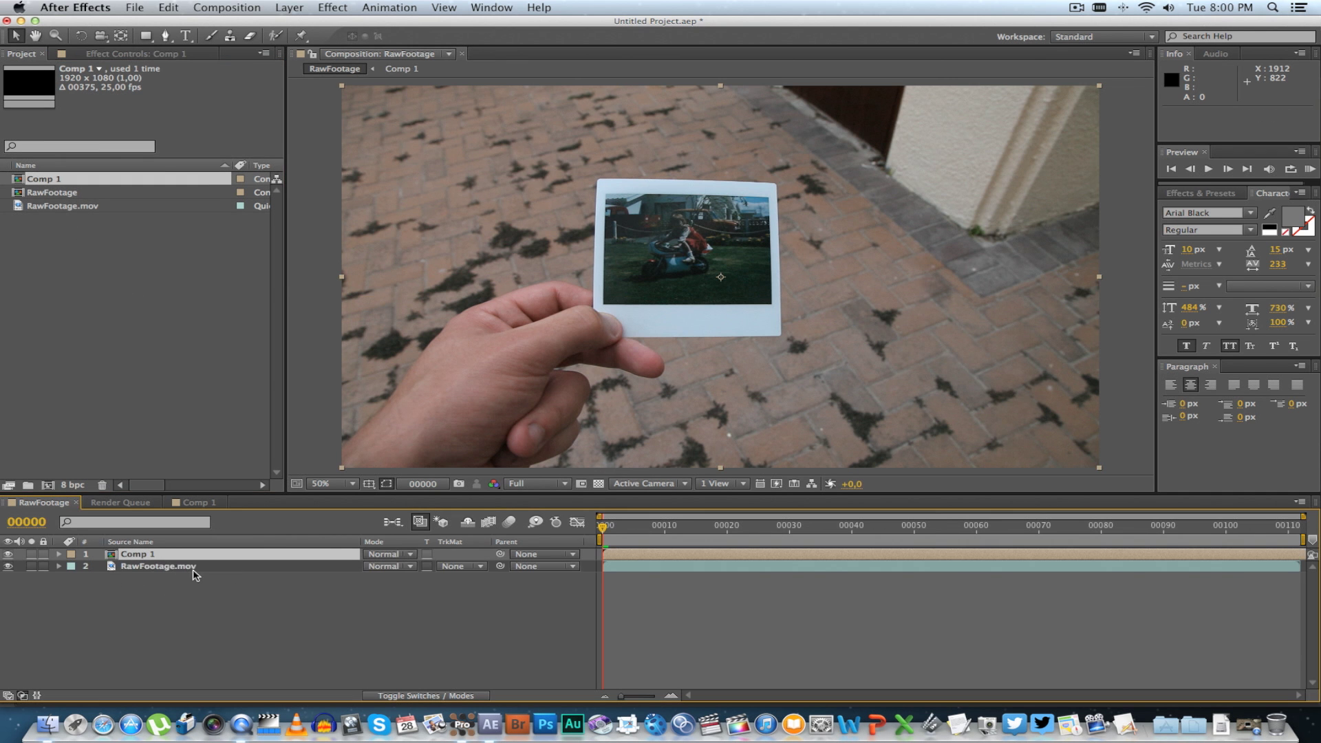
# Step: Paste the mocha corner pin keyframes onto the selected Comp 1 layer
pyautogui.click(185, 597)
pyautogui.click(133, 554)
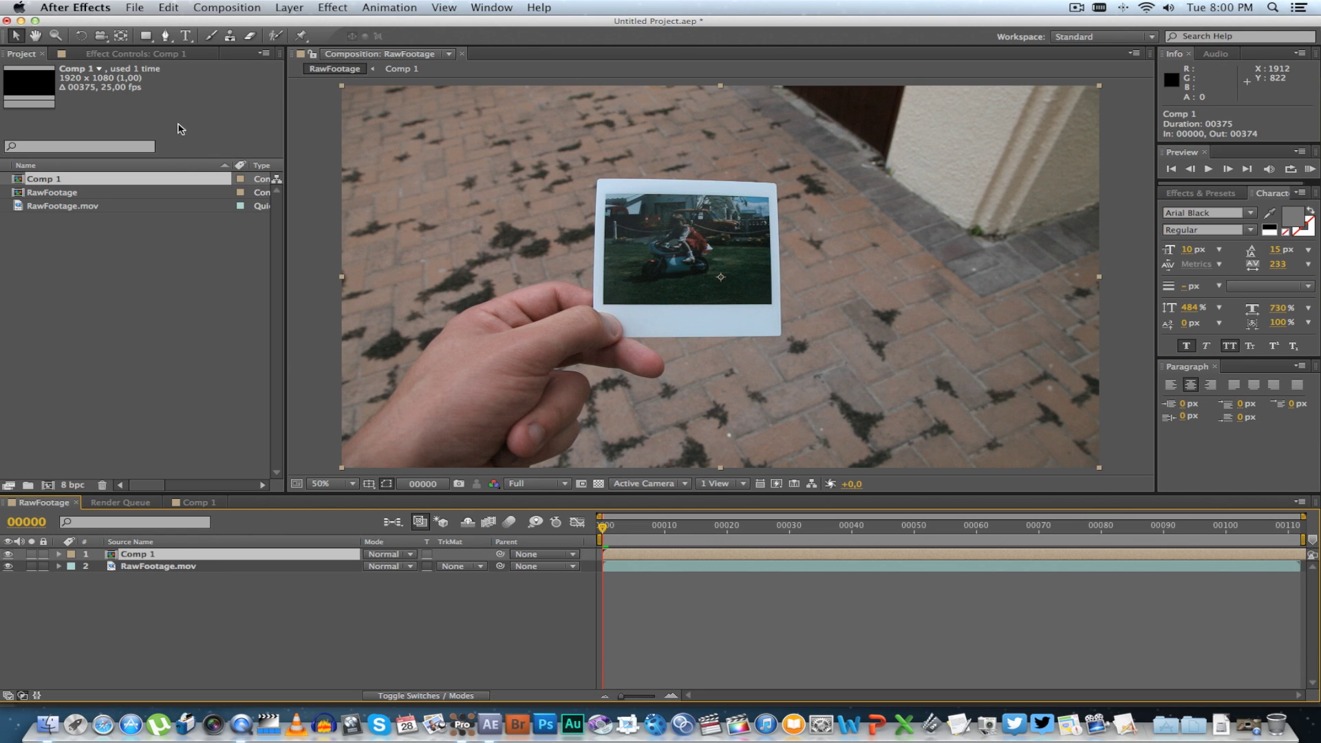
pyautogui.click(166, 7)
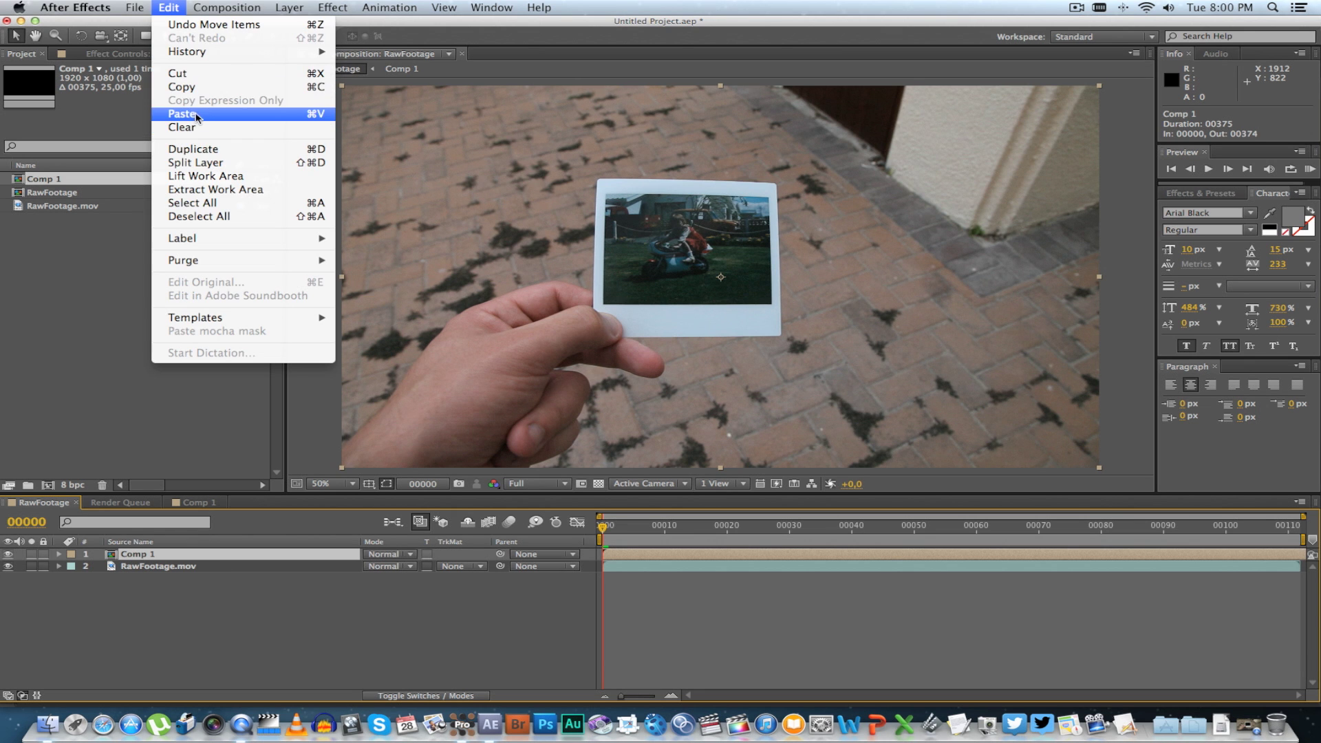
pyautogui.click(206, 117)
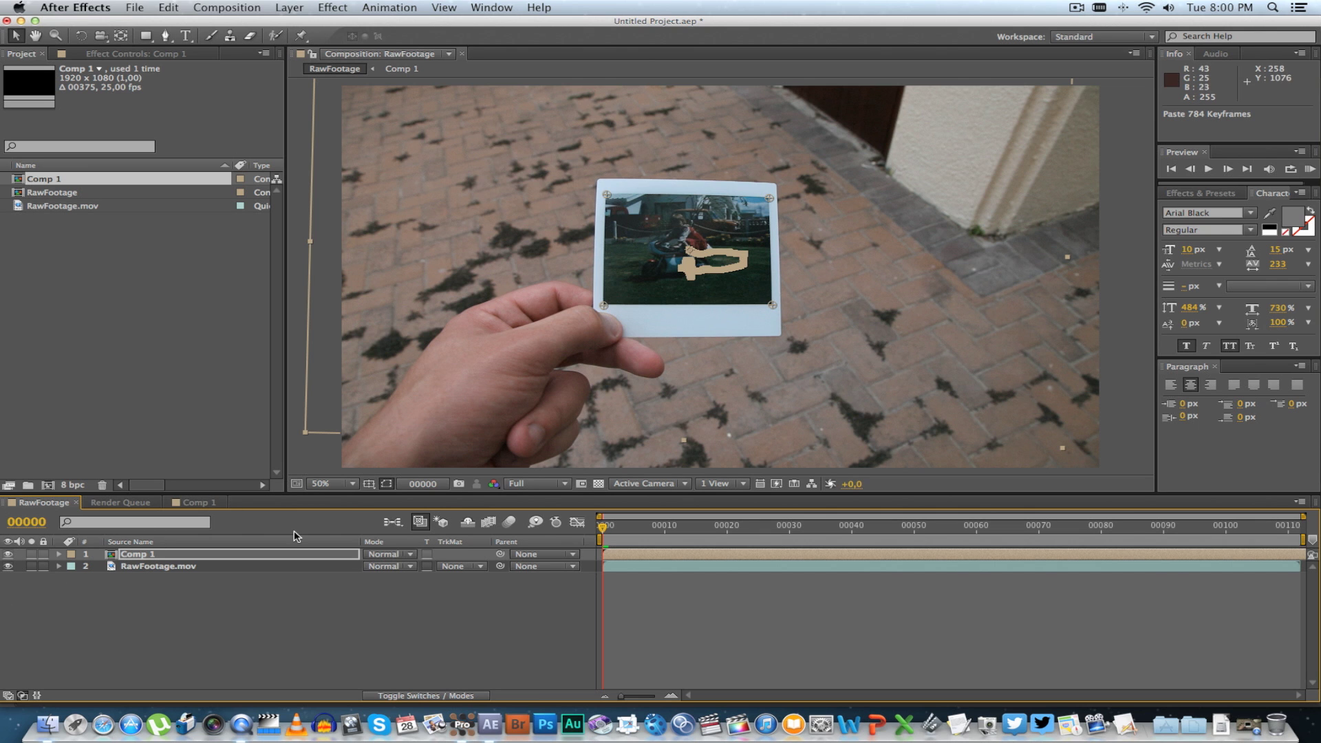
# Step: Inside Comp 1, add a new lime green solid layer
pyautogui.click(201, 505)
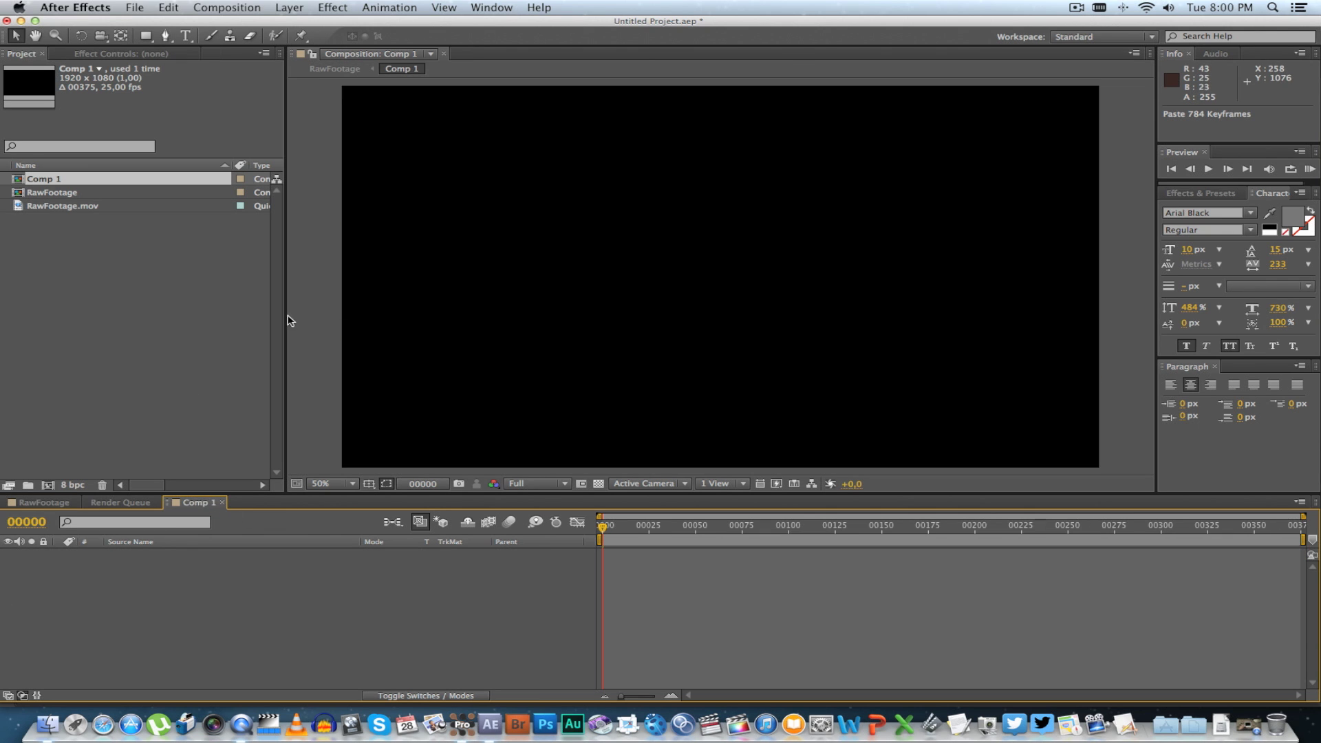
pyautogui.rightClick(207, 565)
pyautogui.moveTo(344, 573)
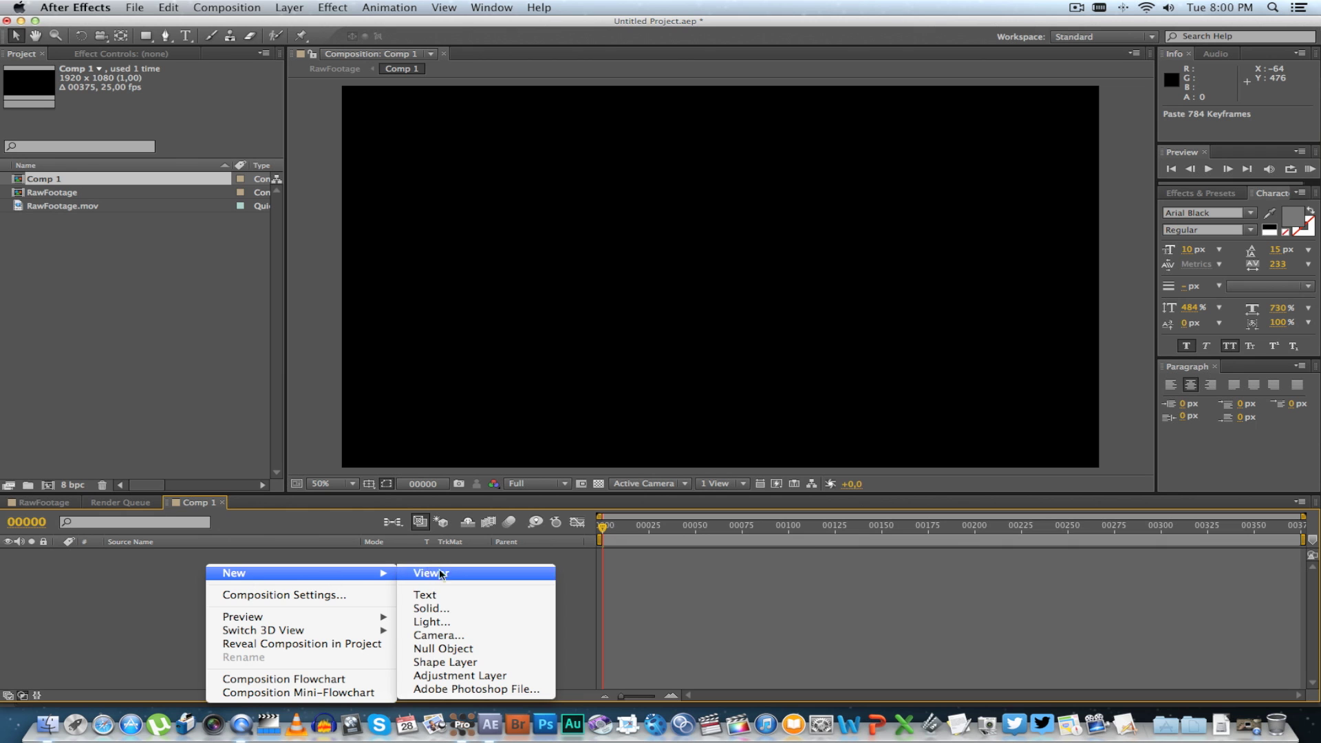
pyautogui.click(451, 605)
pyautogui.click(172, 318)
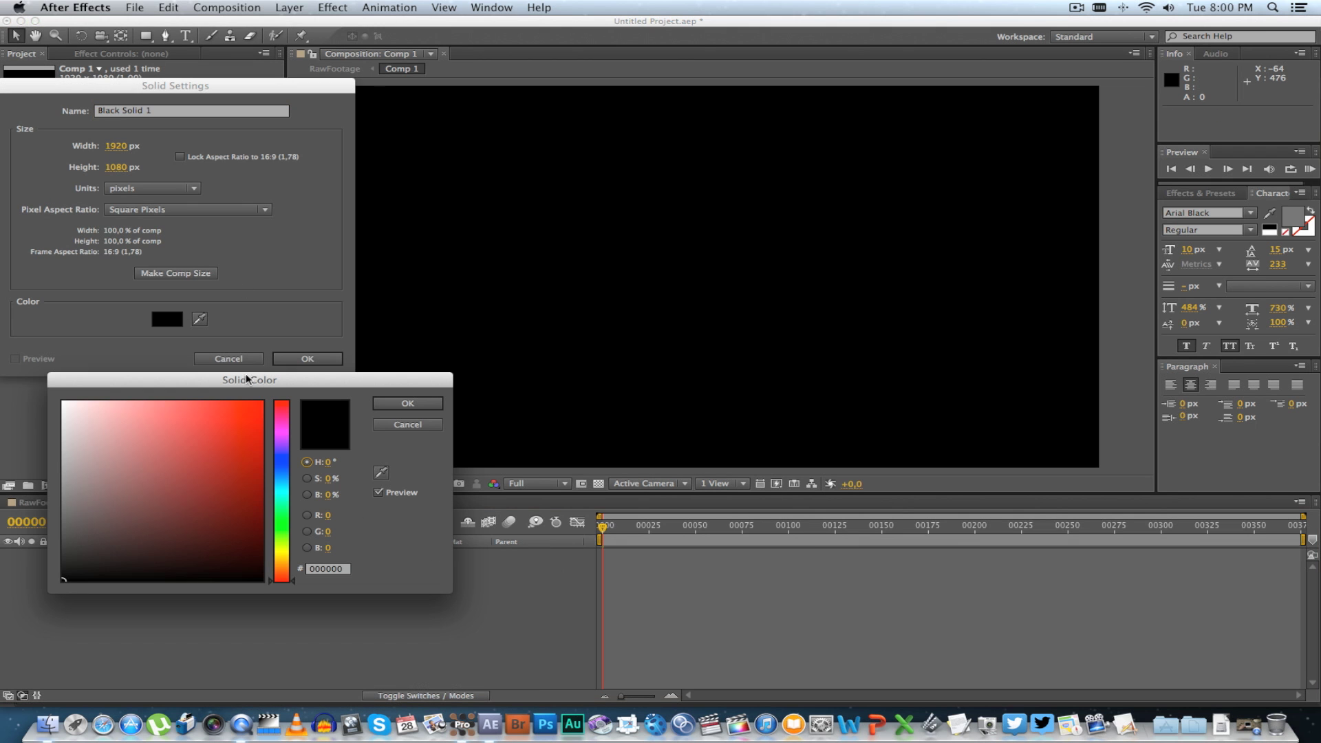
pyautogui.moveTo(272, 501); pyautogui.dragTo(277, 542)
pyautogui.click(224, 468)
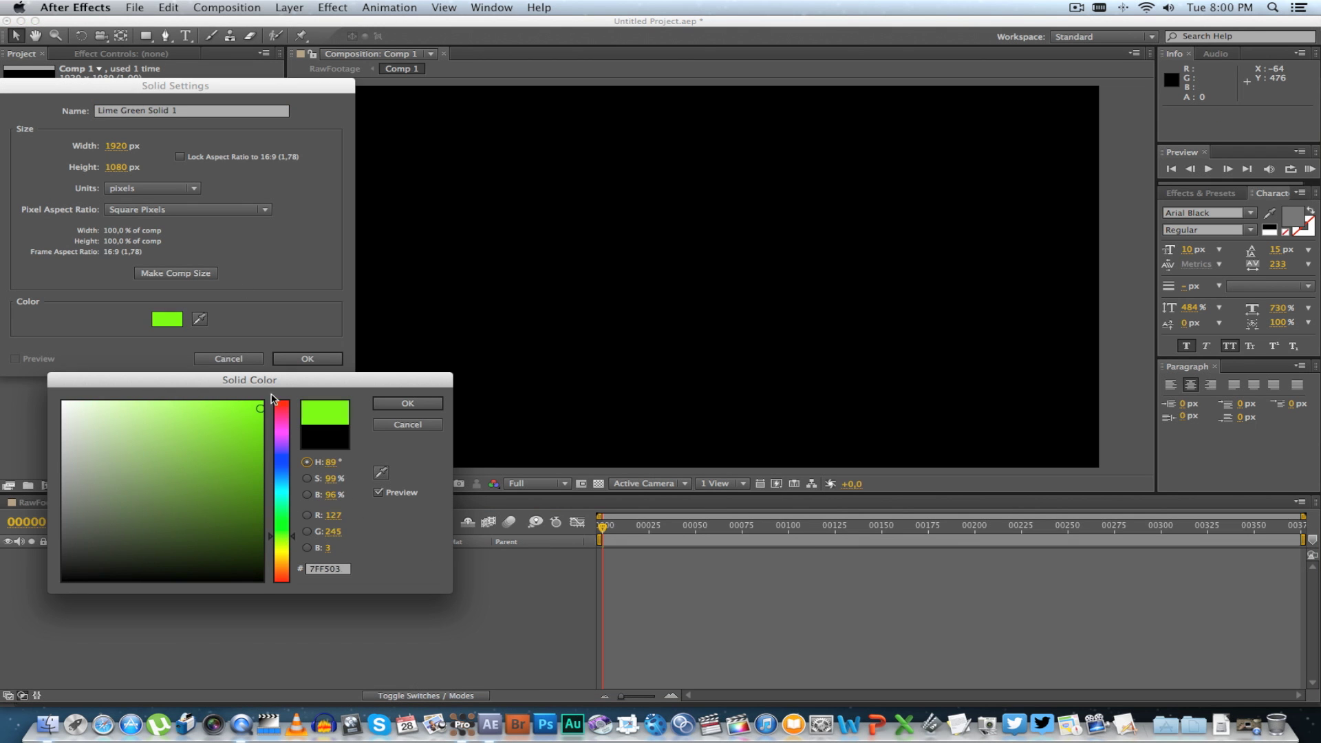
pyautogui.click(408, 404)
pyautogui.click(308, 358)
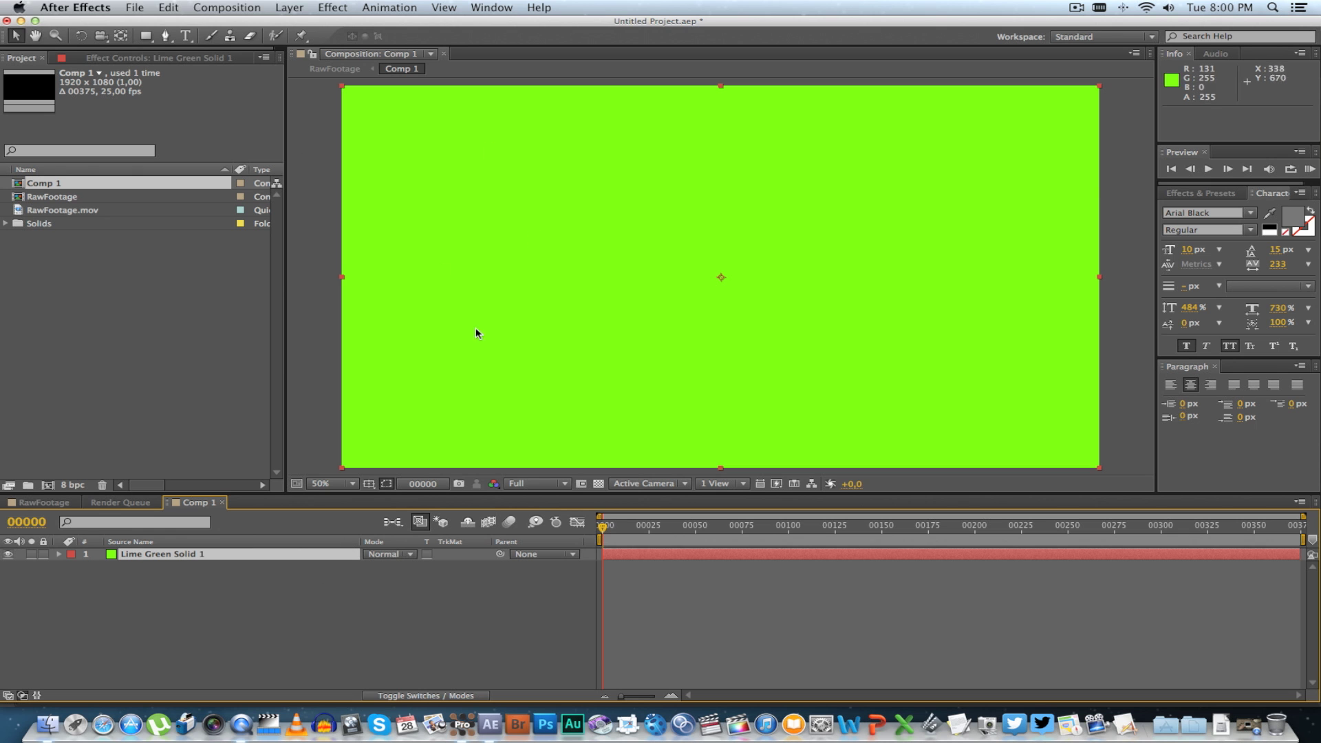
# Step: Back in the RawFootage comp, scrub to frames 00099 and 00068 to check the tracking
pyautogui.click(44, 503)
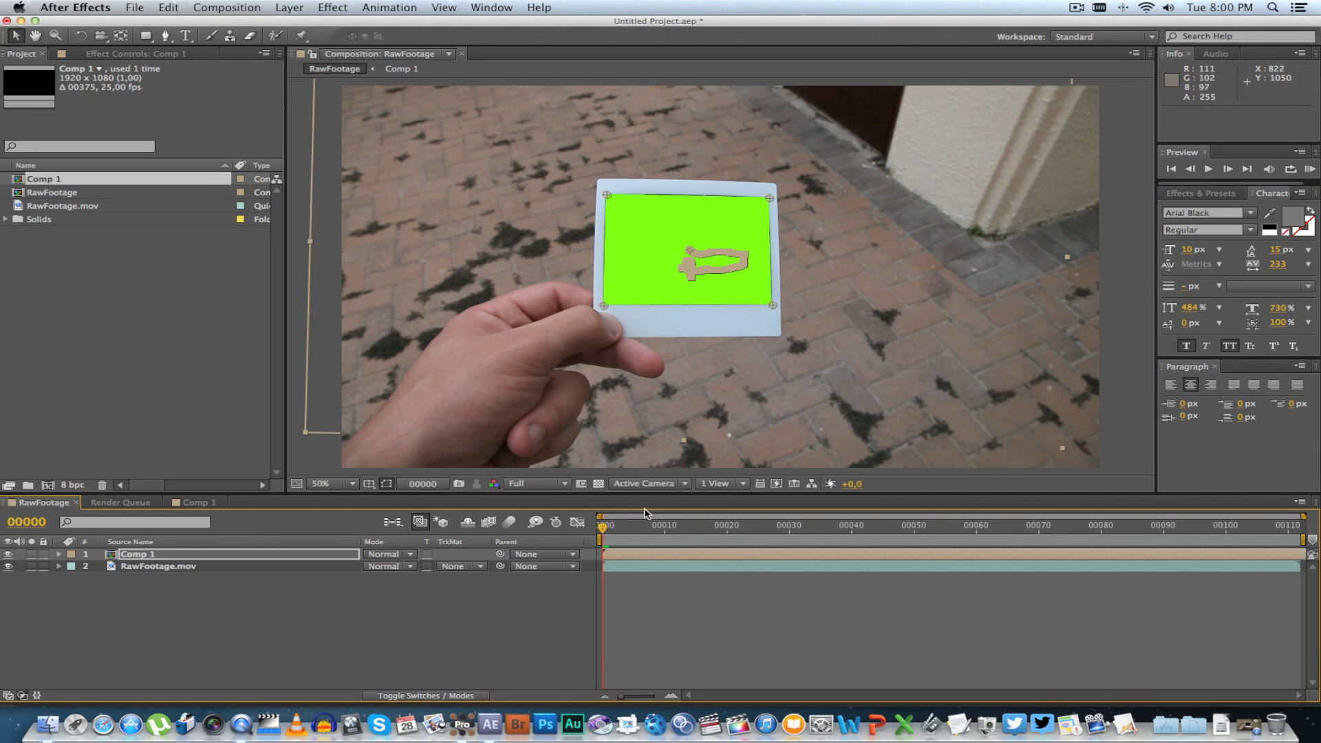
pyautogui.moveTo(762, 528); pyautogui.dragTo(1219, 528)
pyautogui.click(537, 647)
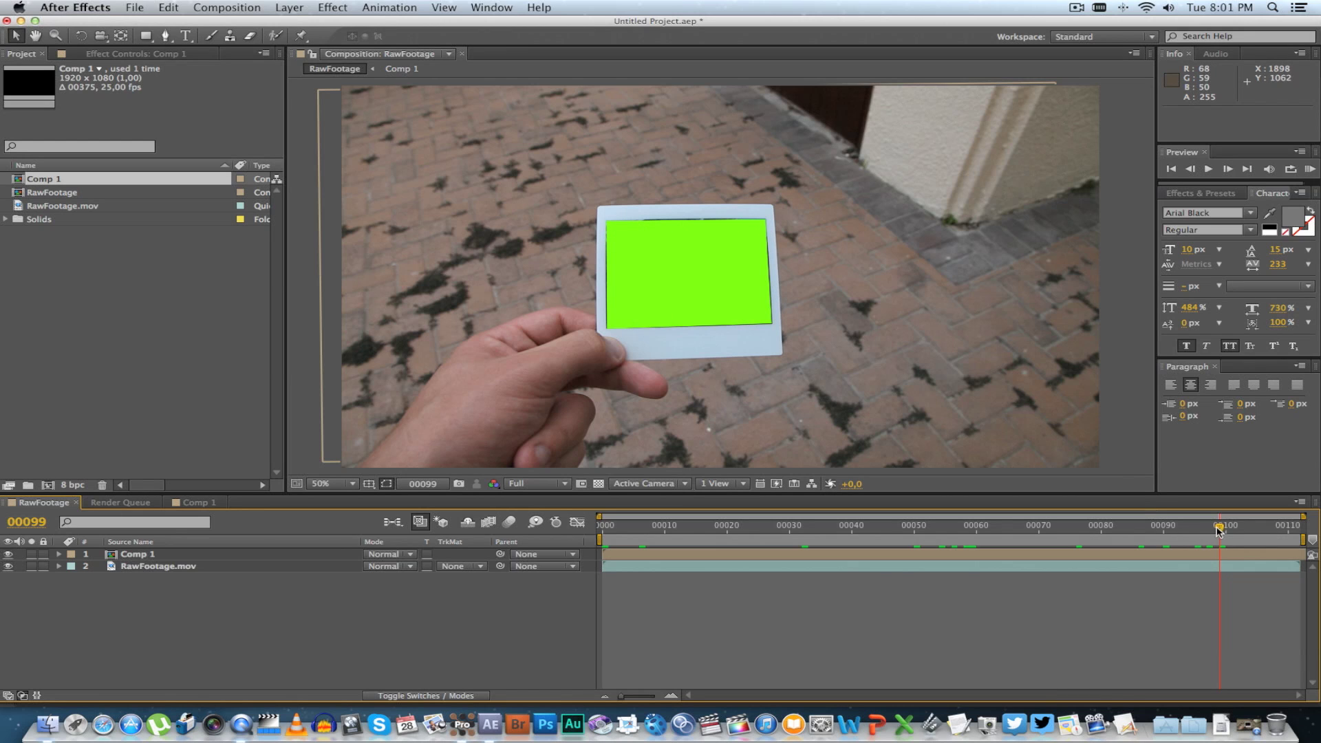
pyautogui.moveTo(1220, 529); pyautogui.dragTo(1026, 528)
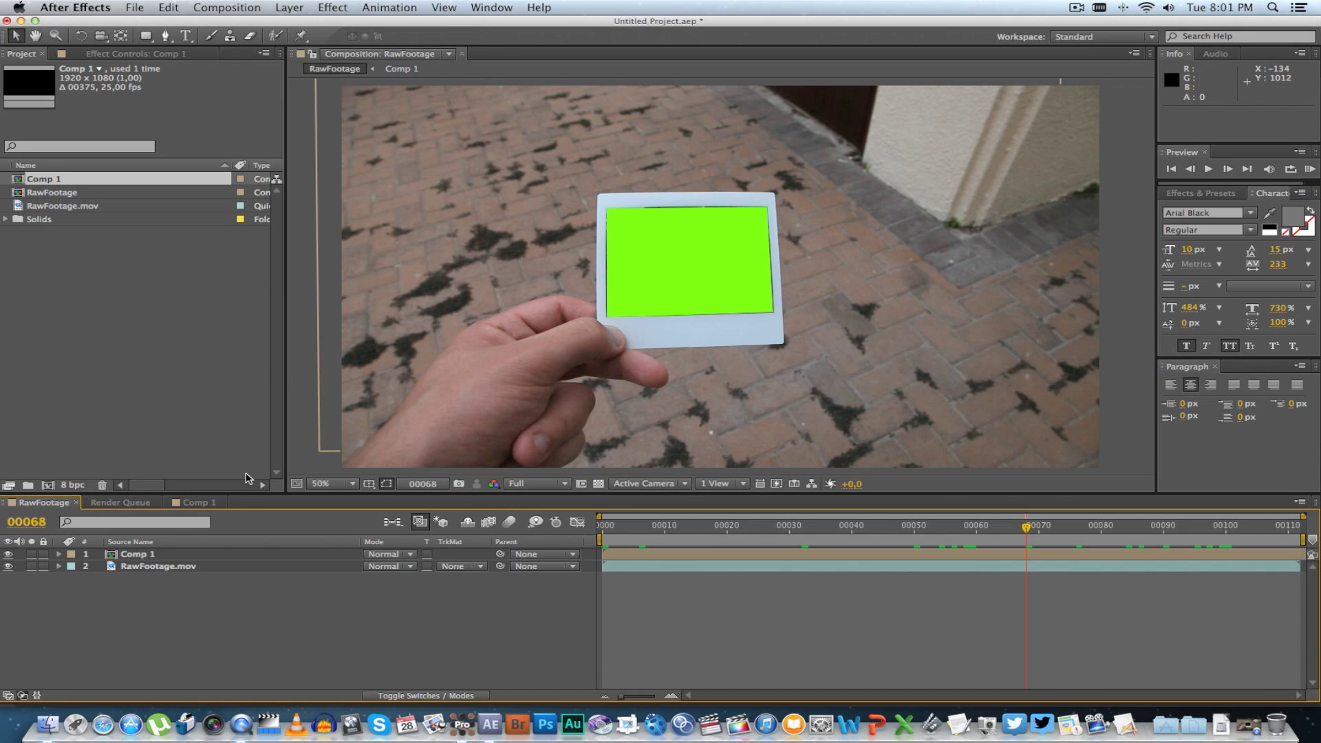
# Step: Change Comp 1's composition size to 1940×1100
pyautogui.click(200, 502)
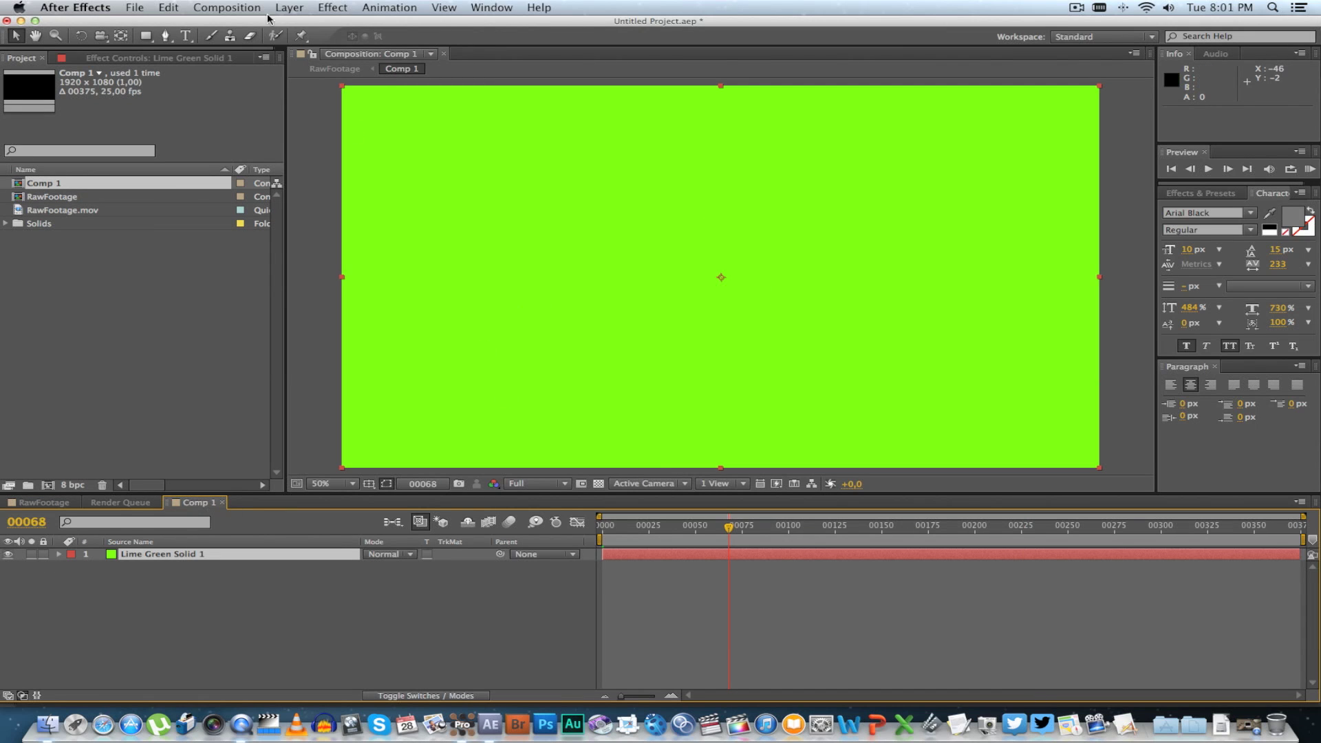
pyautogui.click(227, 8)
pyautogui.click(248, 46)
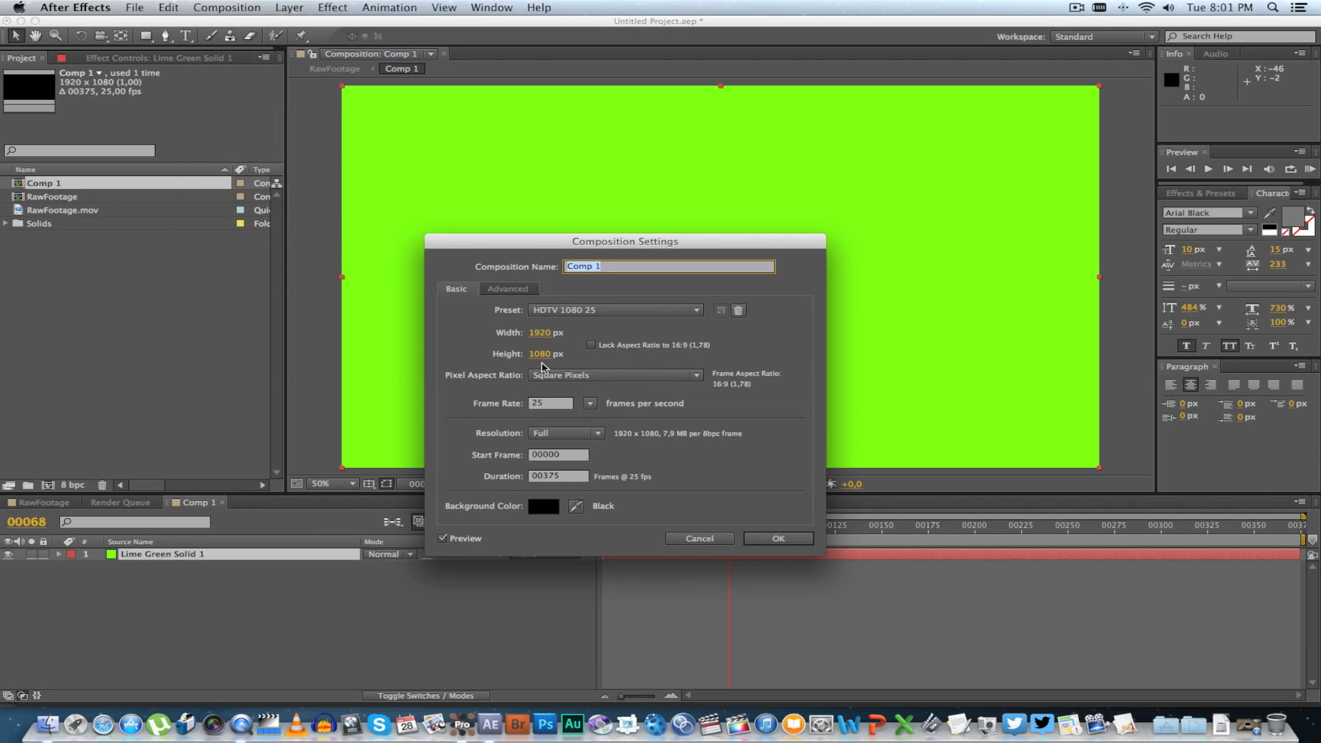
pyautogui.click(549, 332)
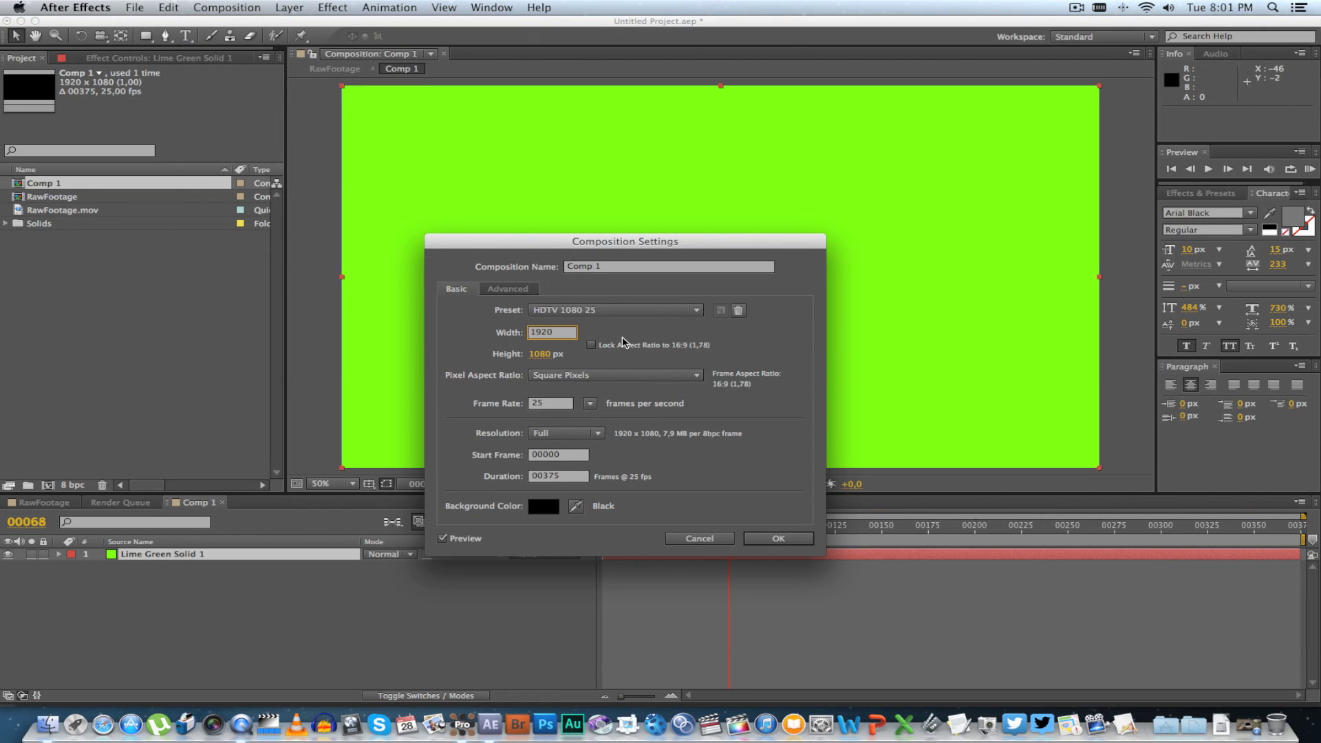
pyautogui.write('1940')
pyautogui.press('Tab')
pyautogui.press('Left')
pyautogui.hotkey('shift', 'Up')
pyautogui.hotkey('shift', 'Up')
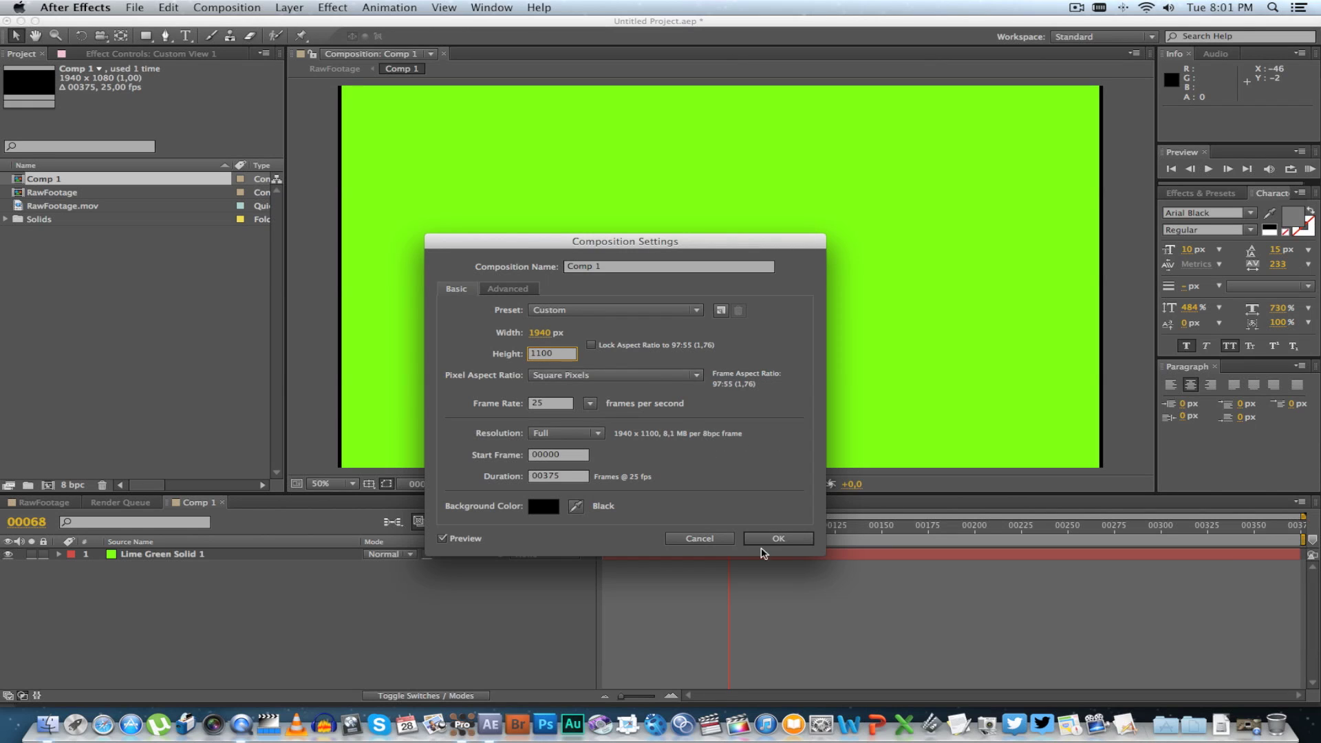
pyautogui.click(773, 538)
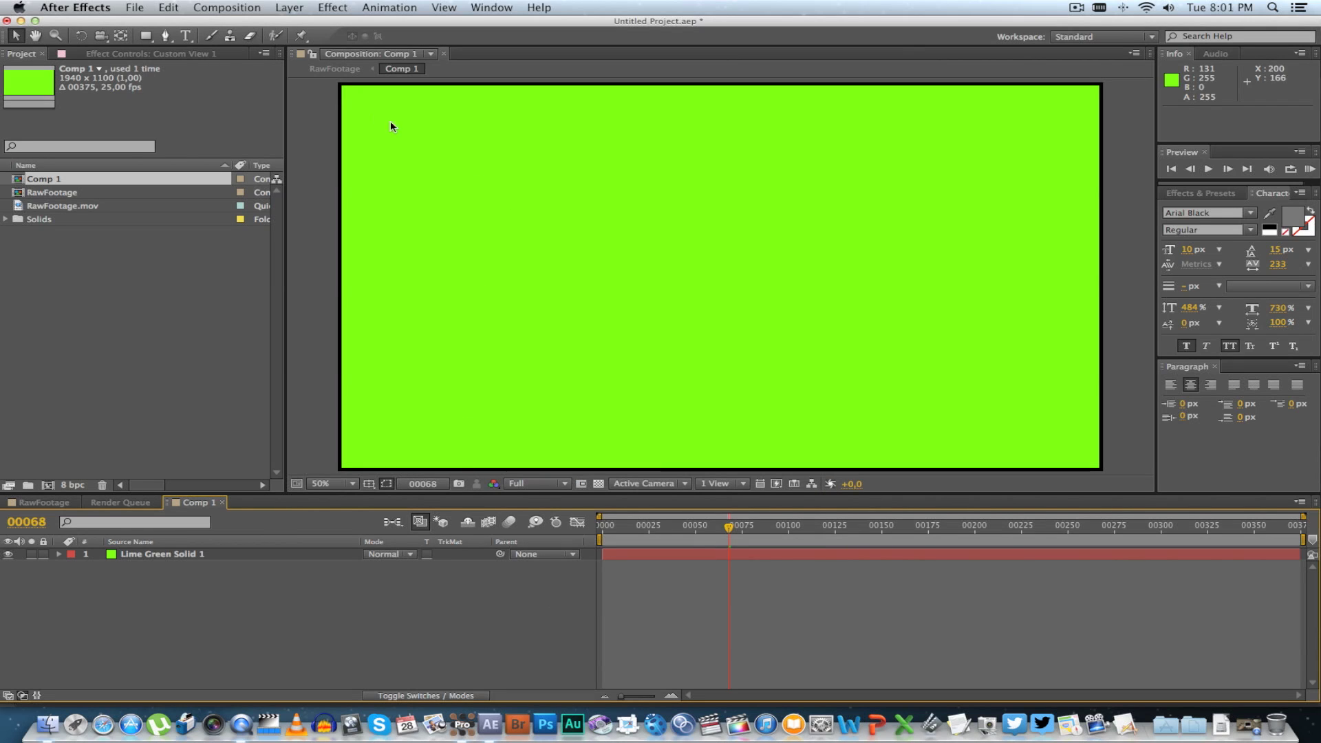
# Step: Fit the lime green solid to Comp 1, then scrub RawFootage to check the tracked panel
pyautogui.click(155, 554)
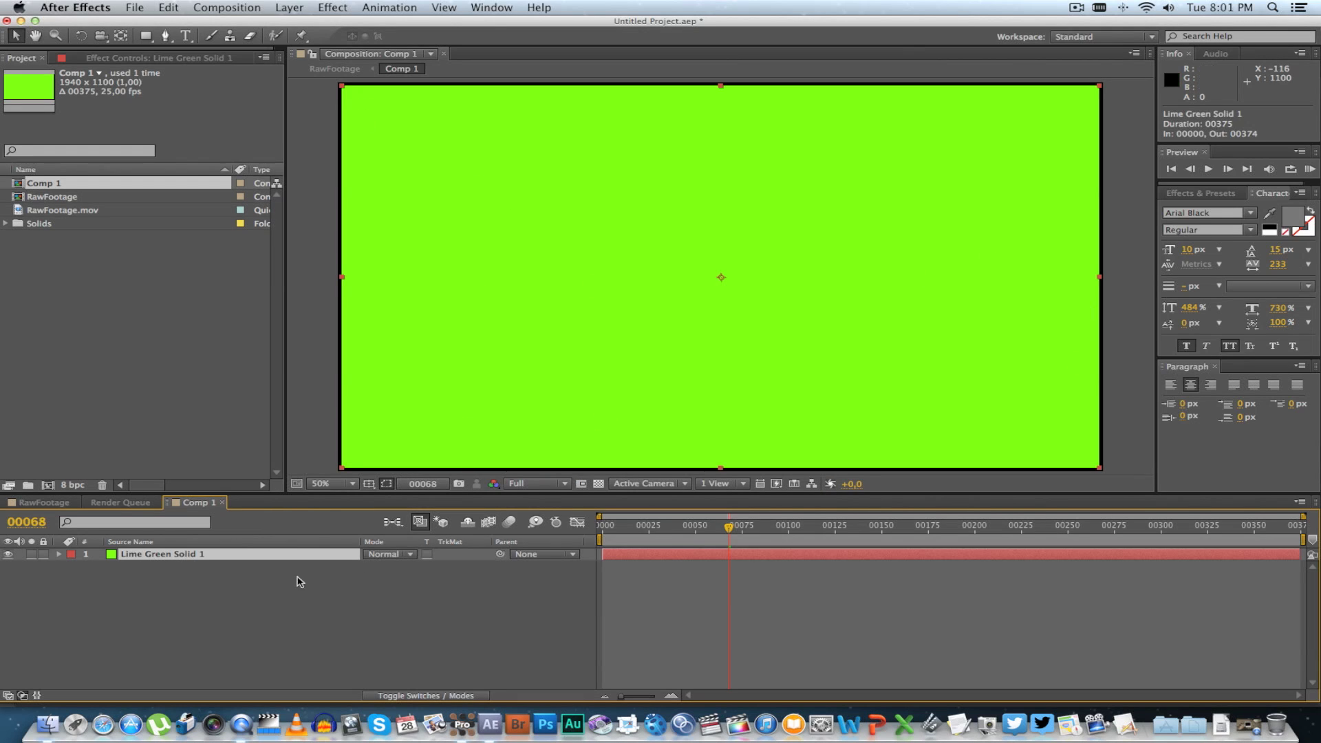
pyautogui.rightClick(170, 547)
pyautogui.moveTo(248, 344)
pyautogui.click(444, 501)
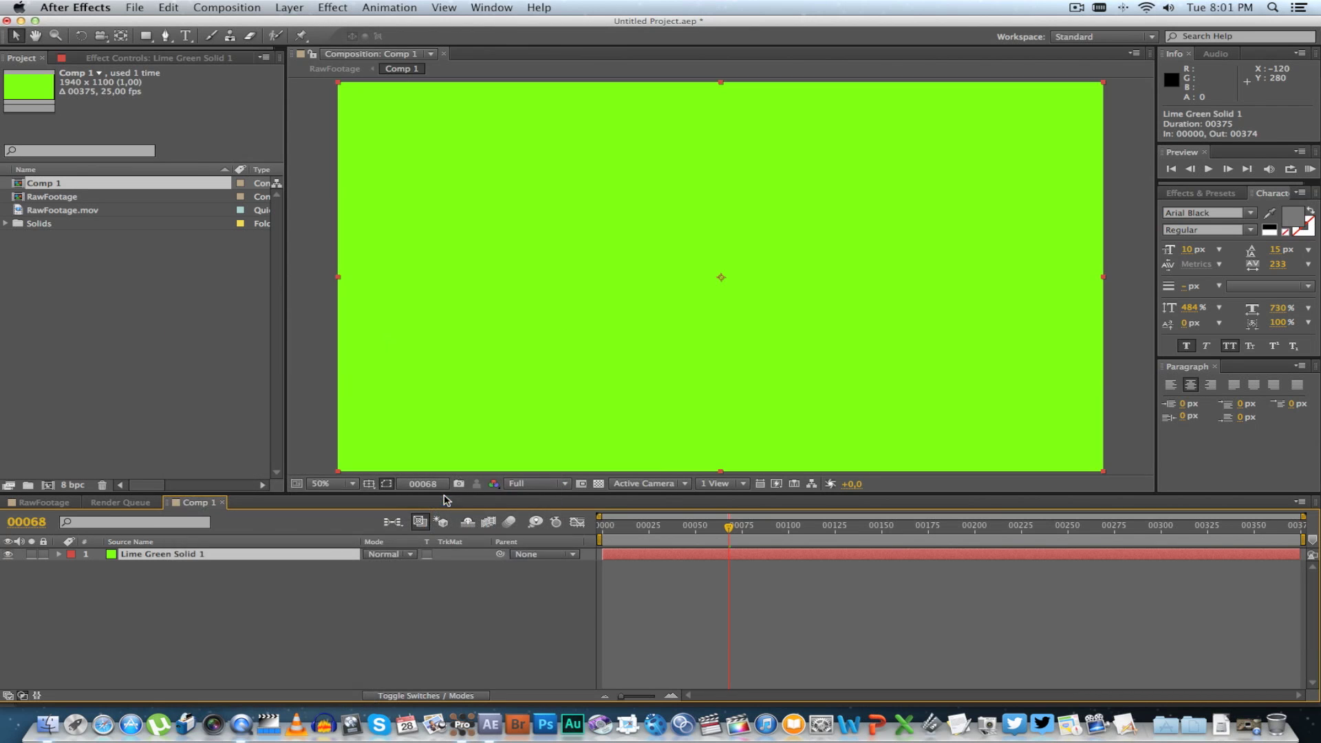
pyautogui.click(47, 503)
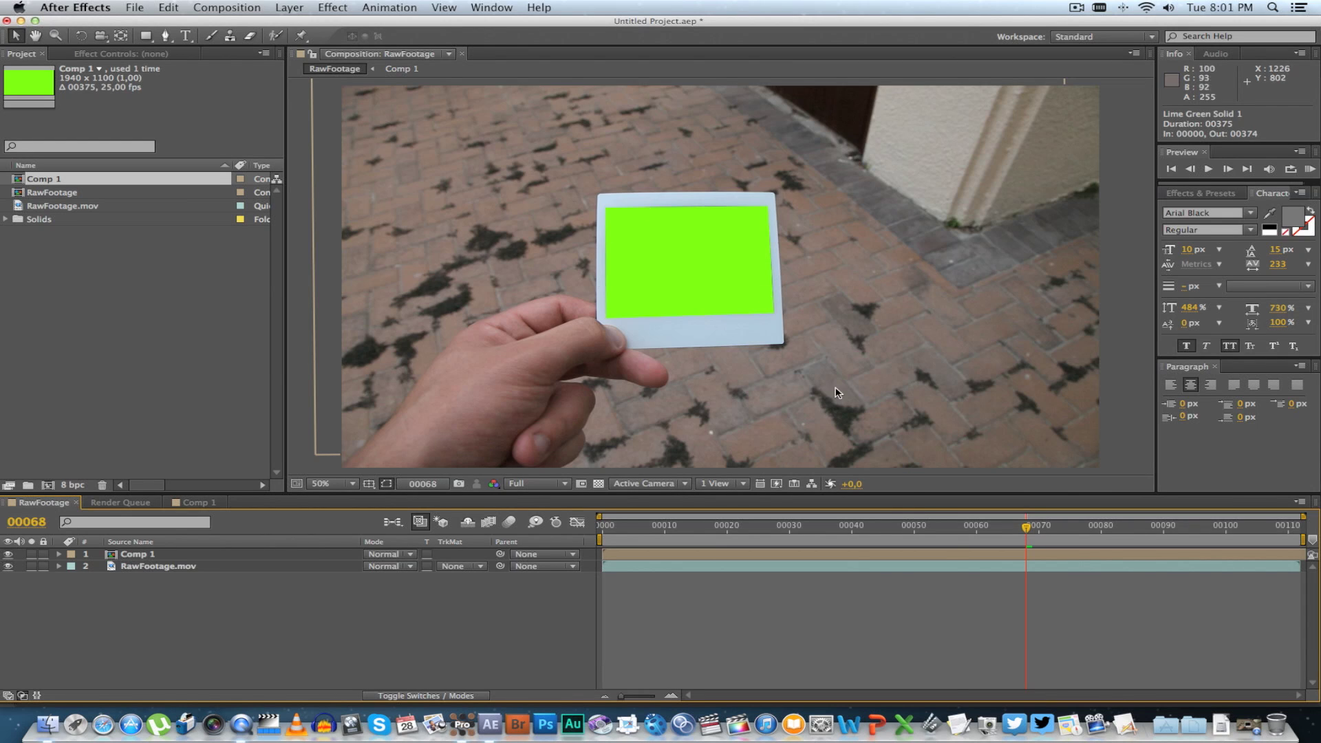
pyautogui.moveTo(962, 529); pyautogui.dragTo(724, 526)
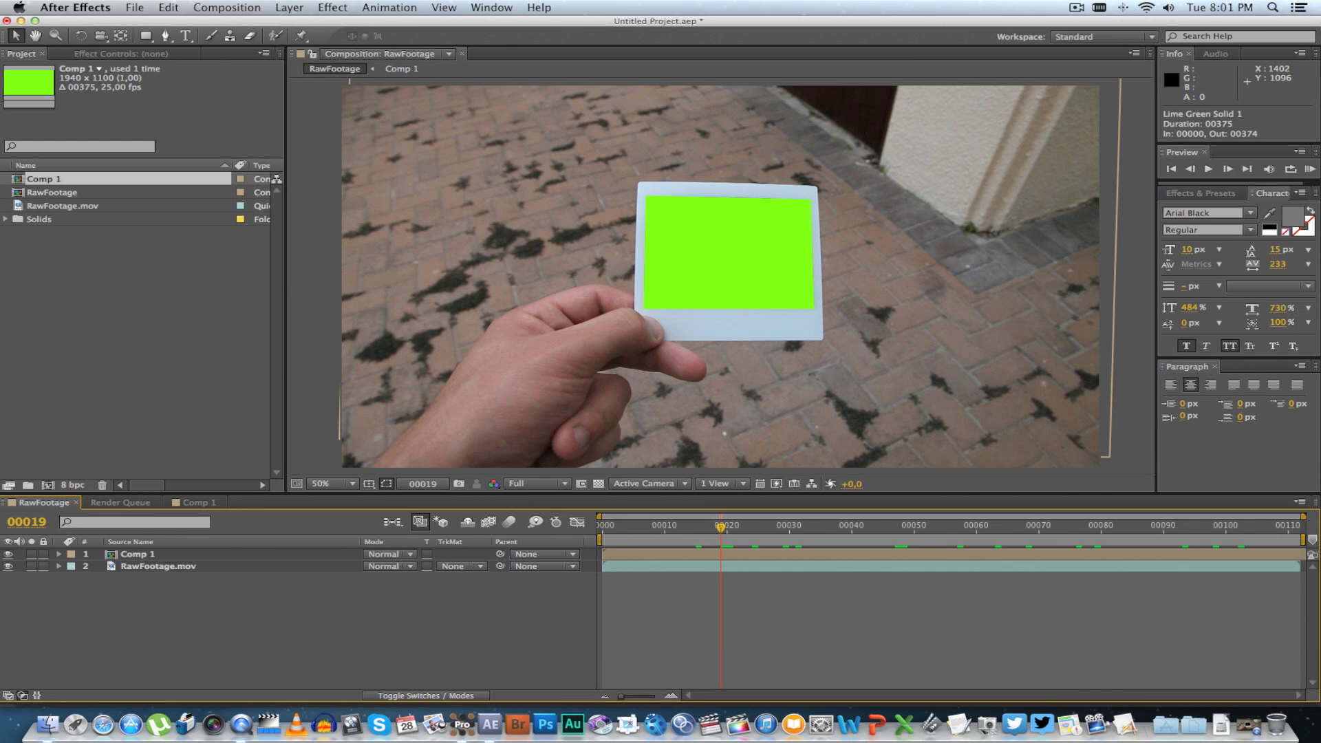
# Step: Import TVT Logo Intro.mov from Finder and add it as a layer in Comp 1
pyautogui.press('super+Tab')
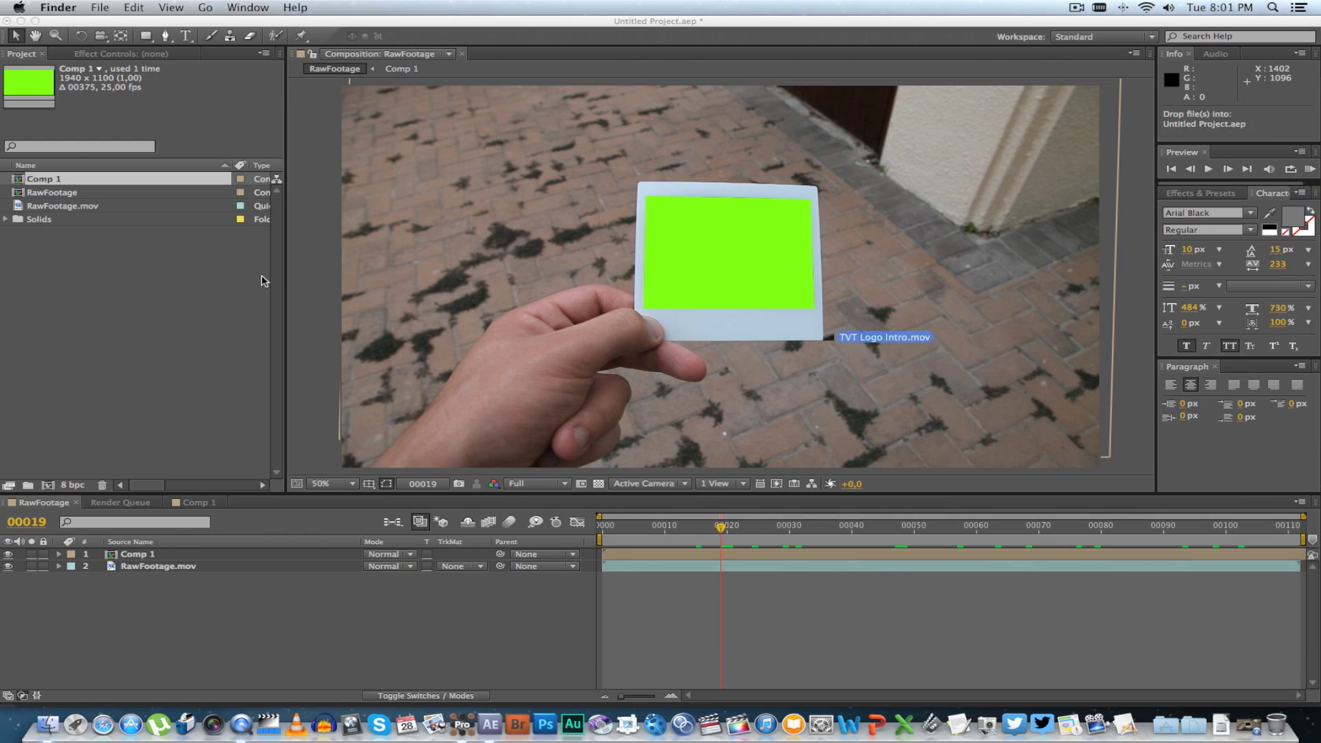
pyautogui.moveTo(310, 286); pyautogui.dragTo(52, 272)
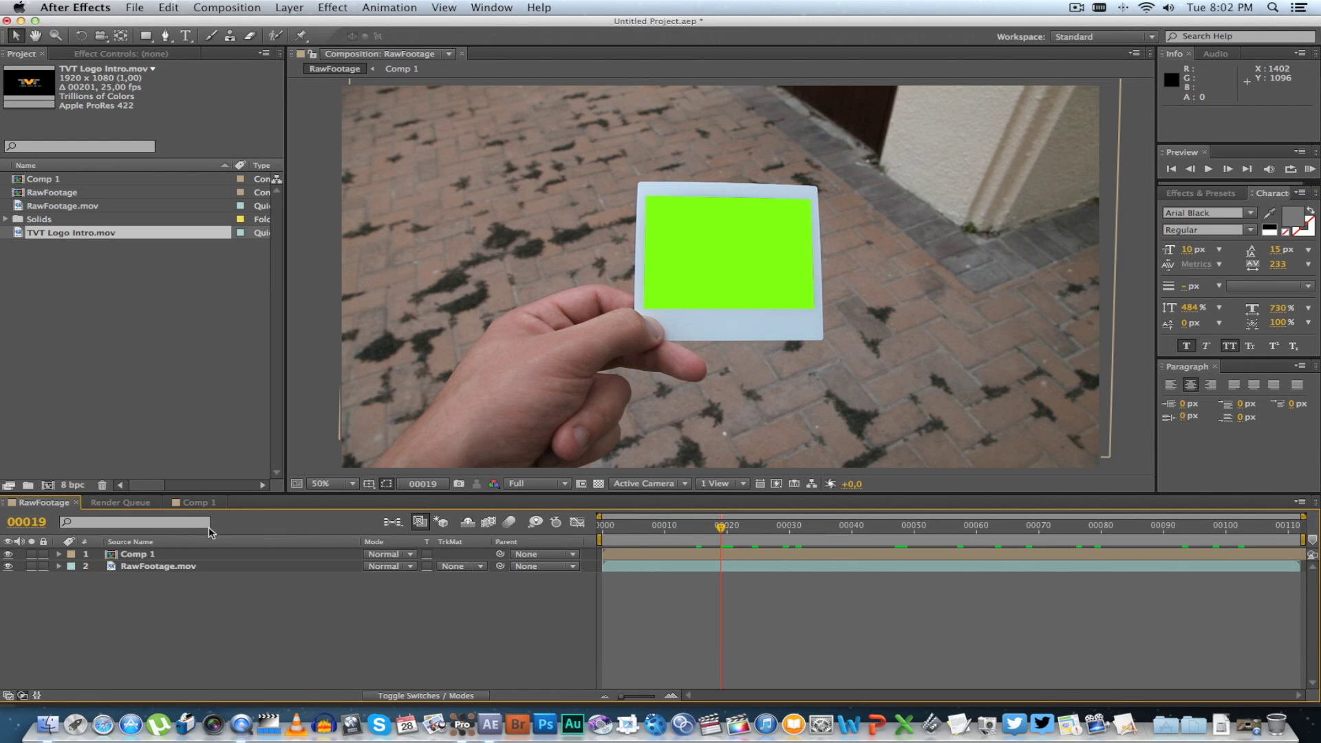
pyautogui.click(195, 503)
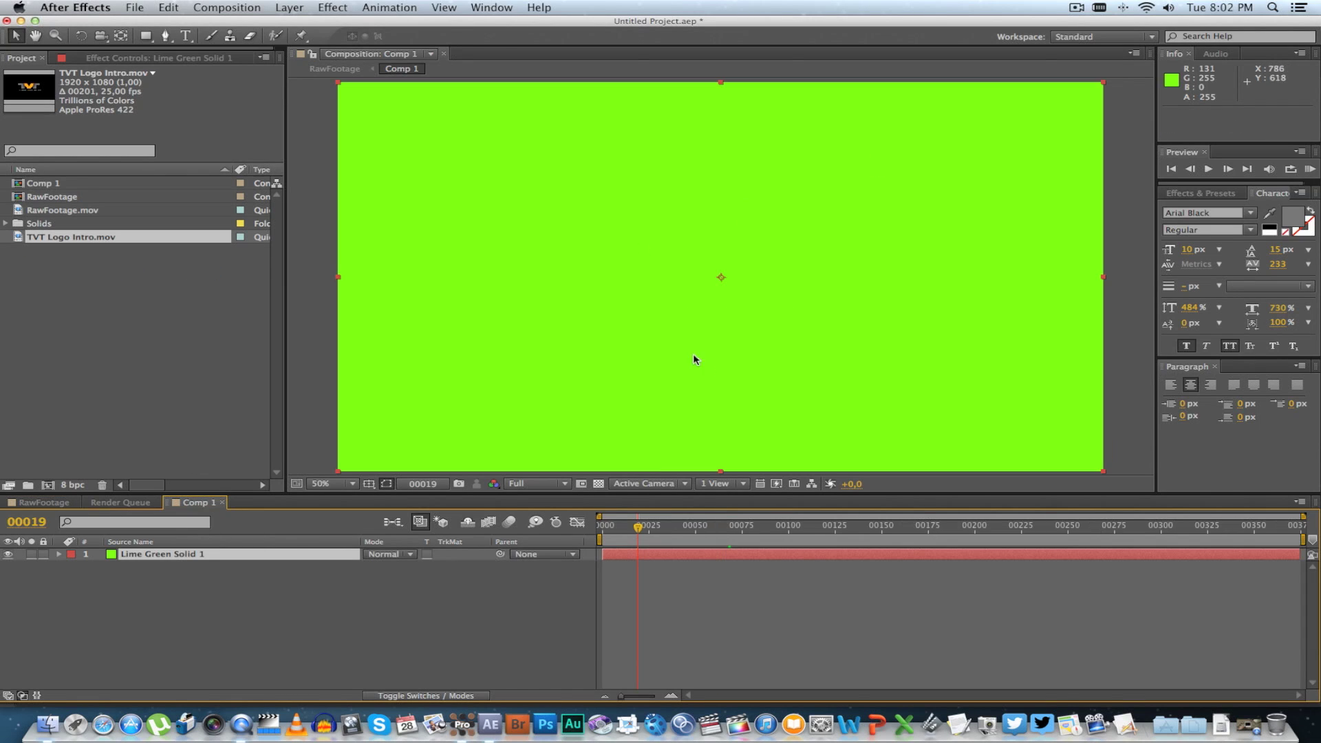
pyautogui.press(',')
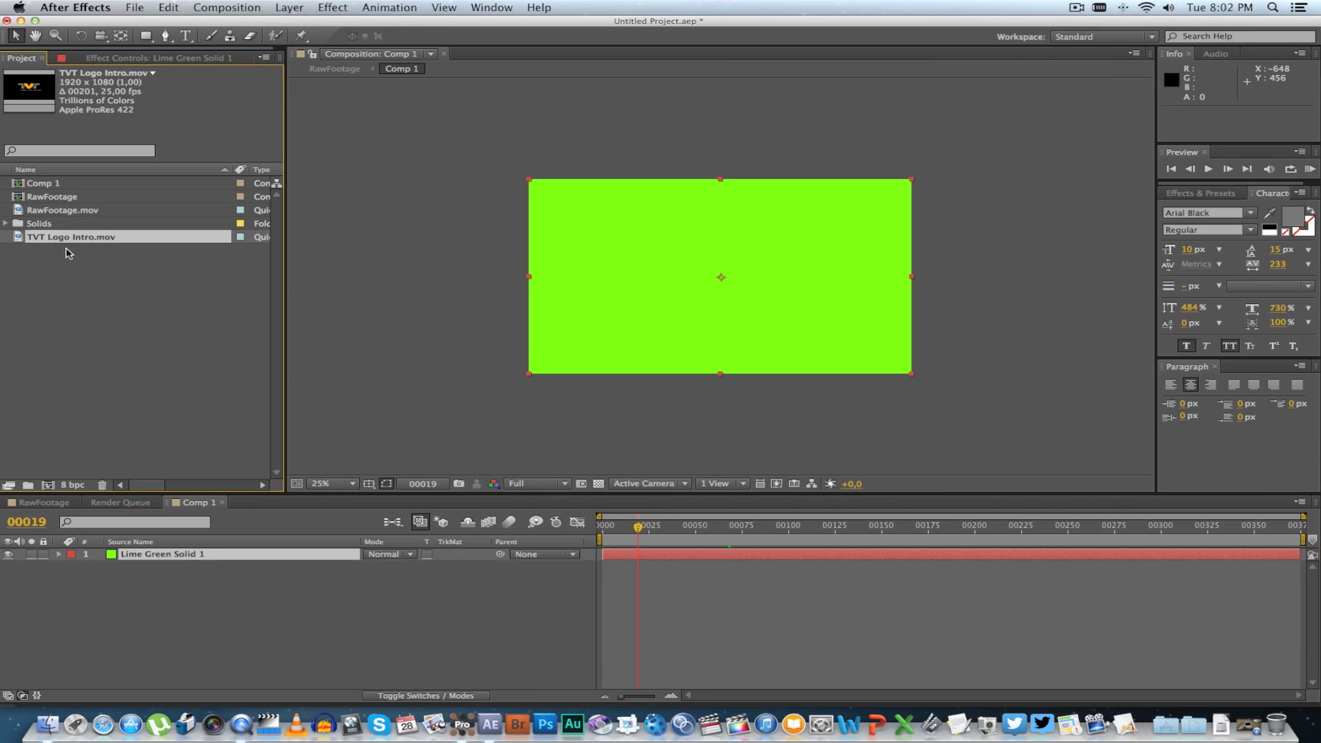
pyautogui.moveTo(165, 545); pyautogui.dragTo(170, 552)
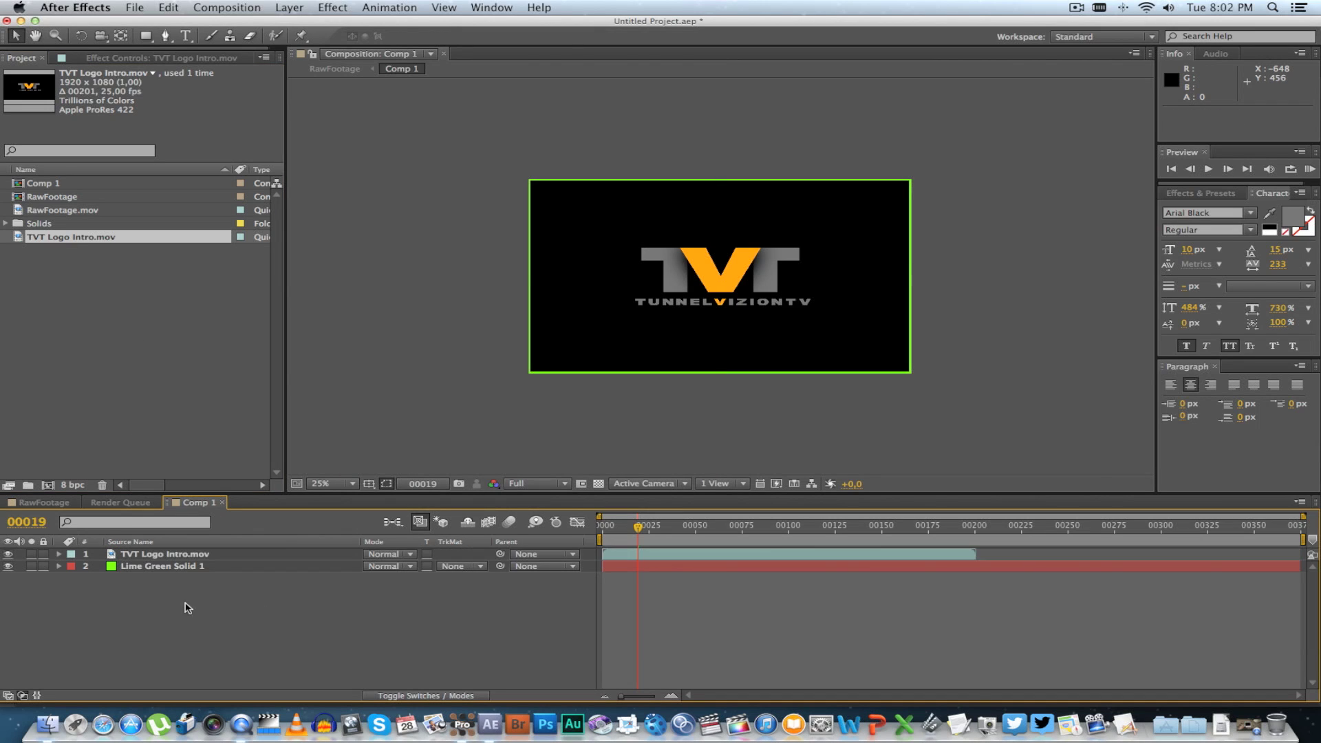
# Step: Delete the lime green solid and scrub RawFootage to see the logo on the polaroid
pyautogui.click(154, 566)
pyautogui.press('Delete')
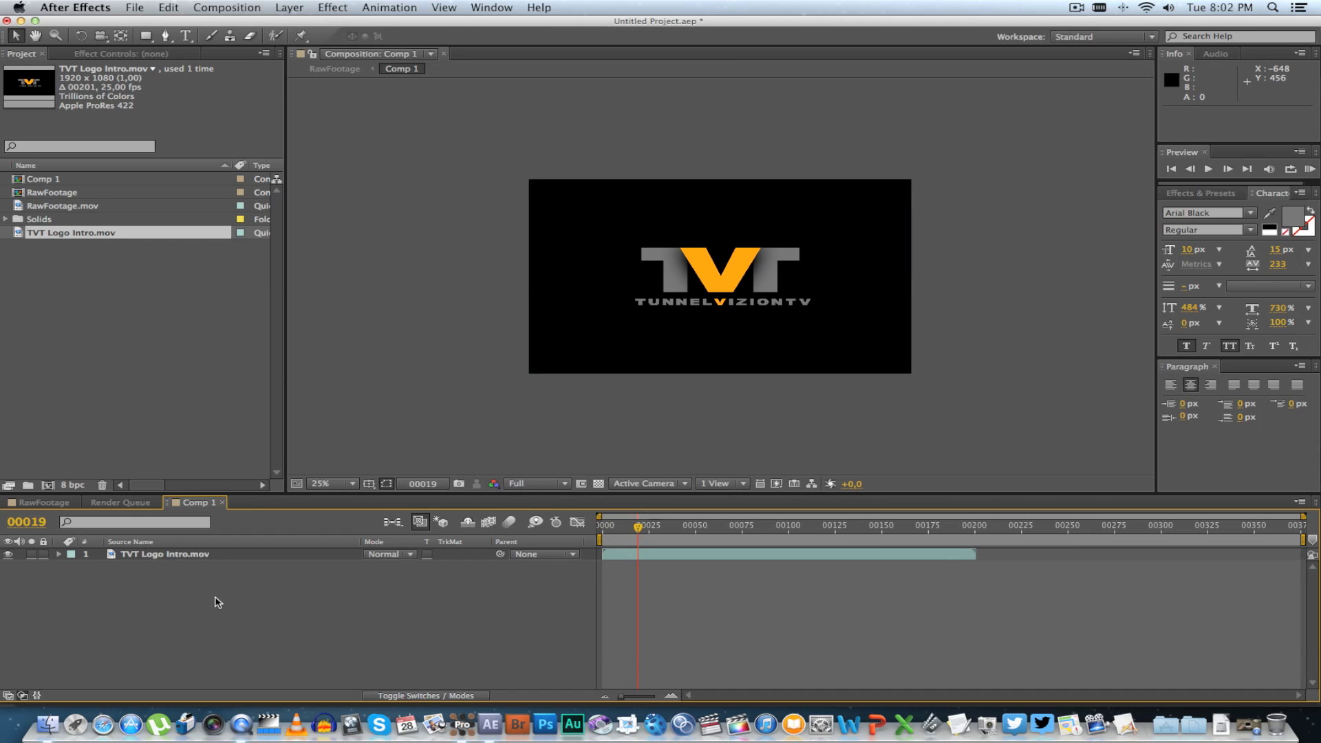
pyautogui.moveTo(638, 527); pyautogui.dragTo(683, 527)
pyautogui.moveTo(41, 520); pyautogui.dragTo(63, 513)
pyautogui.click(41, 502)
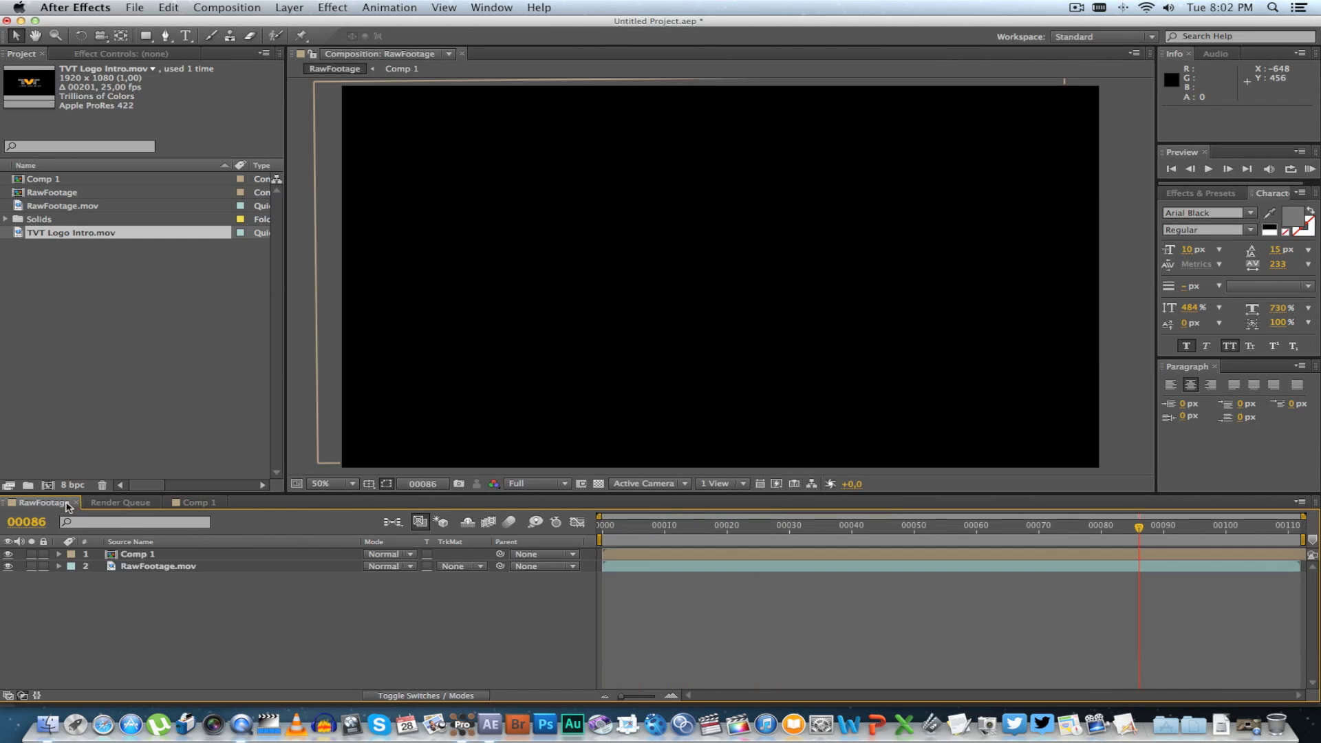
pyautogui.moveTo(716, 528); pyautogui.dragTo(883, 528)
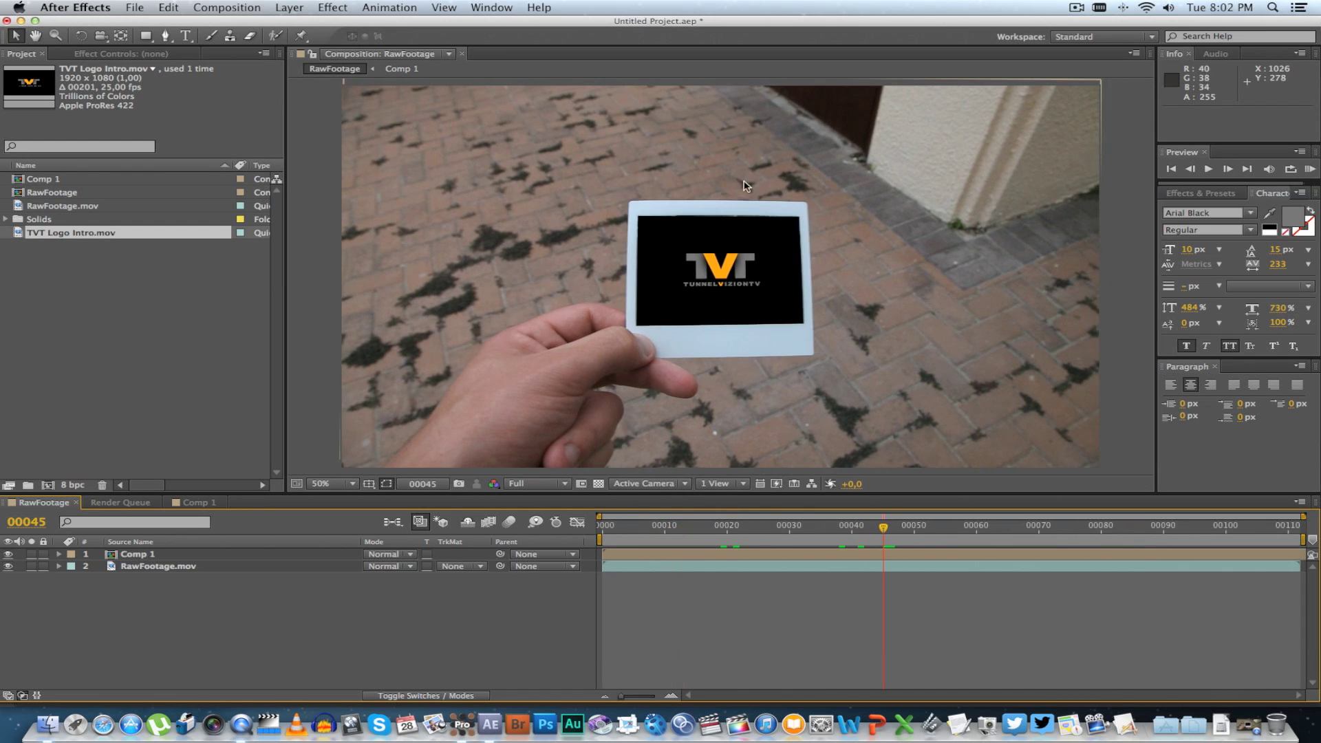
# Step: Fit the TVT Logo Intro layer to Comp 1 and scrub RawFootage to check its placement
pyautogui.click(196, 502)
pyautogui.rightClick(154, 561)
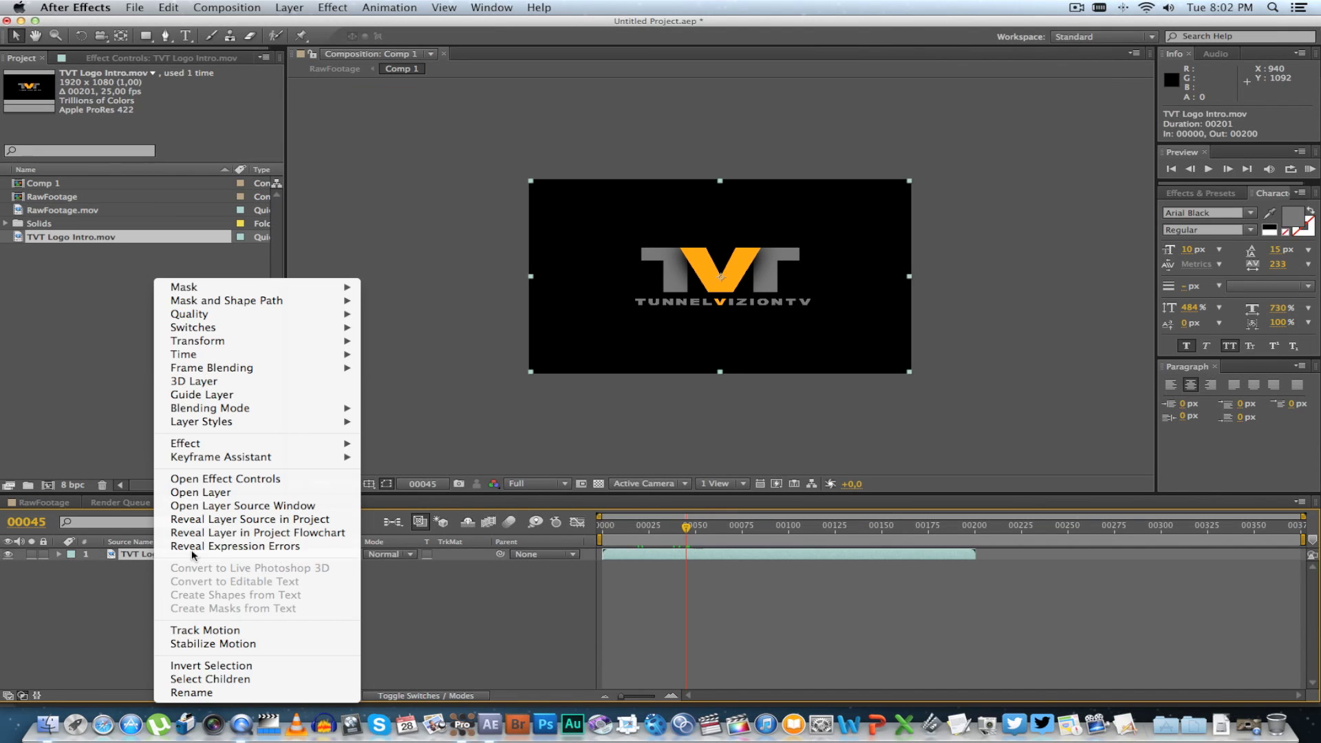
pyautogui.moveTo(270, 346)
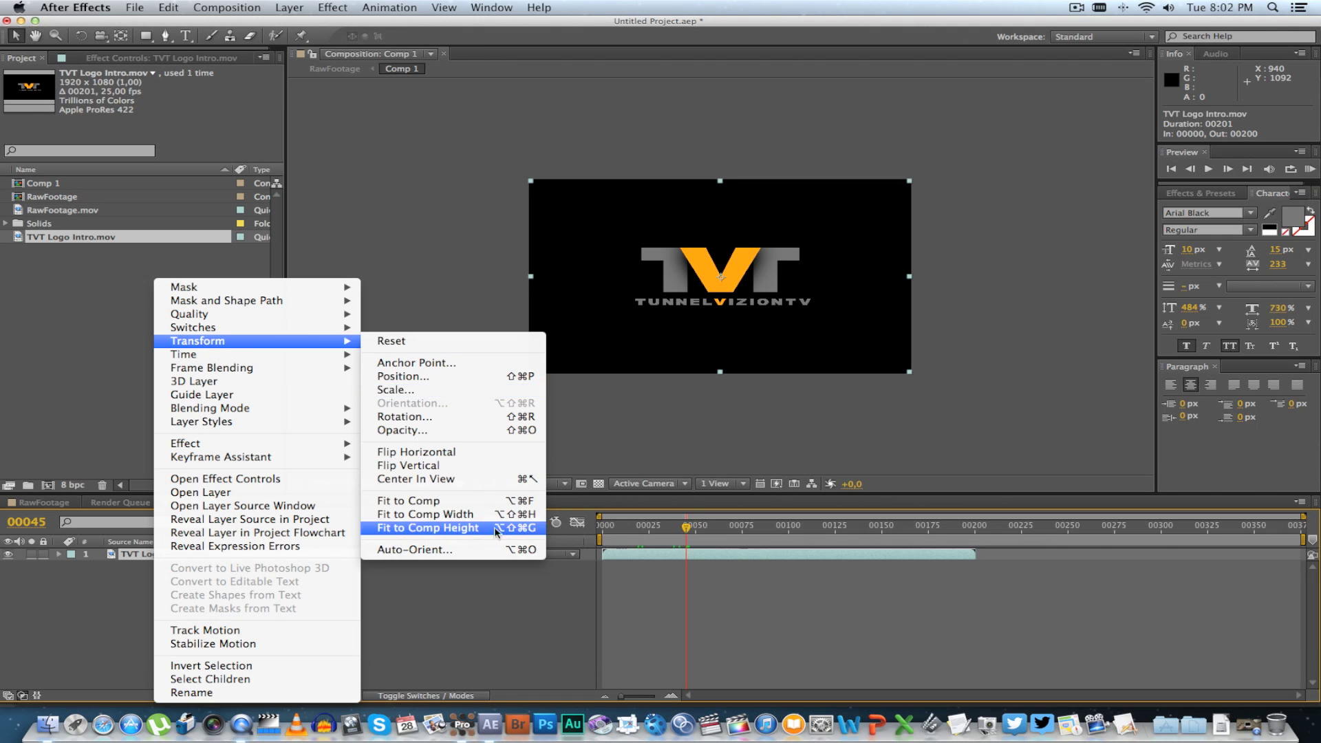
pyautogui.click(413, 501)
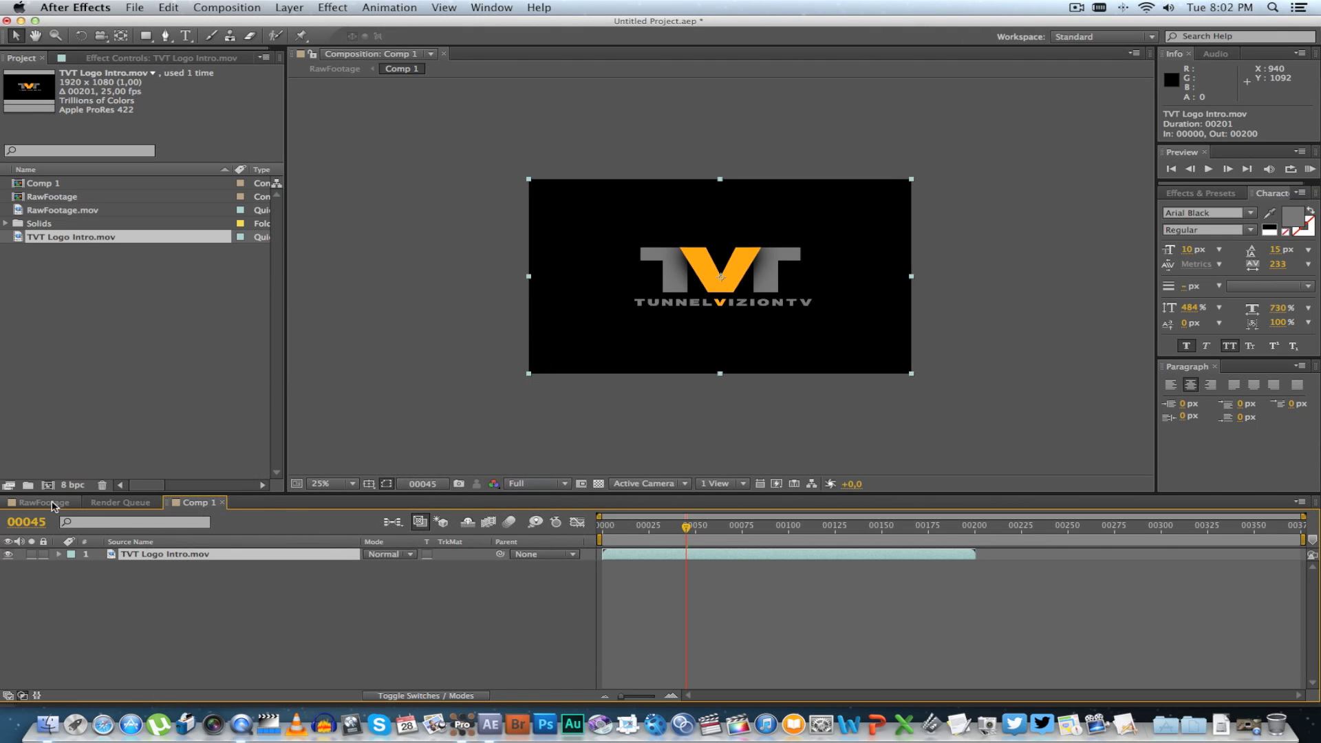
pyautogui.click(44, 502)
pyautogui.moveTo(749, 532); pyautogui.dragTo(783, 529)
# Step: Add a Fast Blur with Blurriness 2 to the Comp 1 layer in RawFootage
pyautogui.rightClick(141, 555)
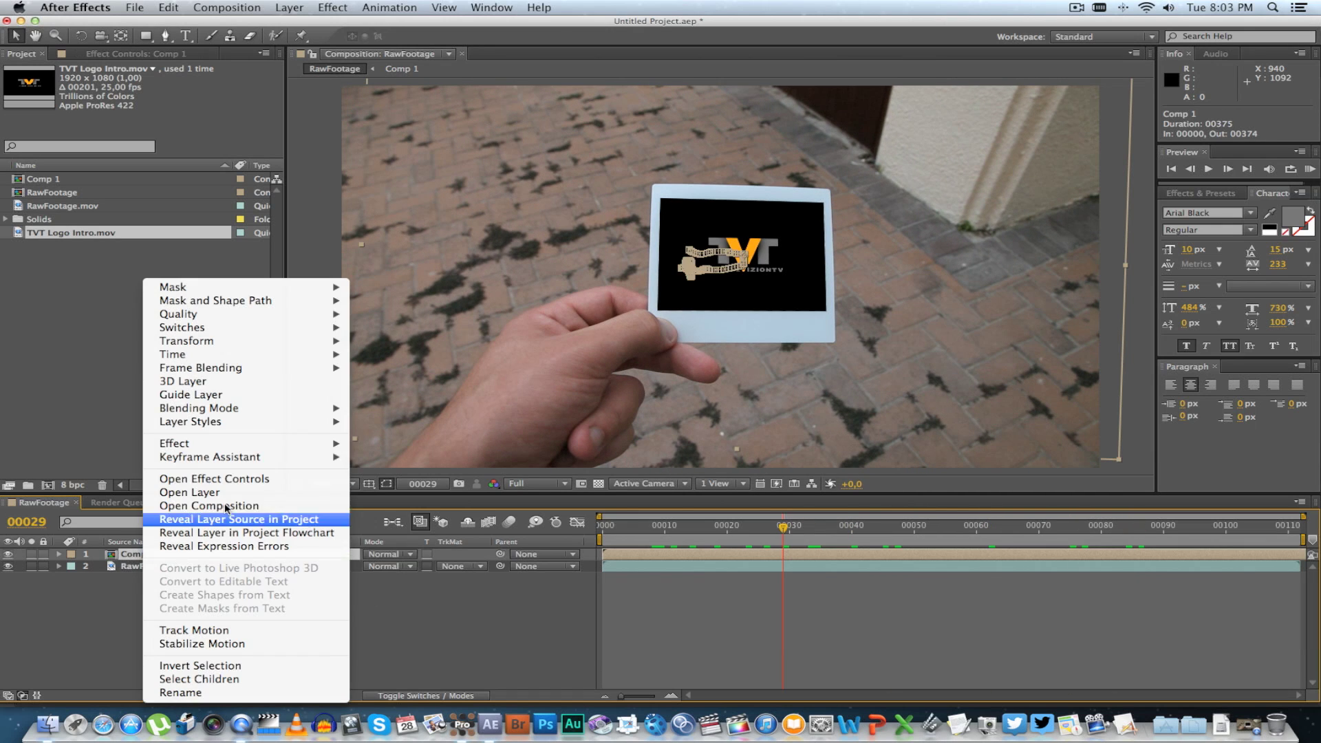
pyautogui.rightClick(154, 556)
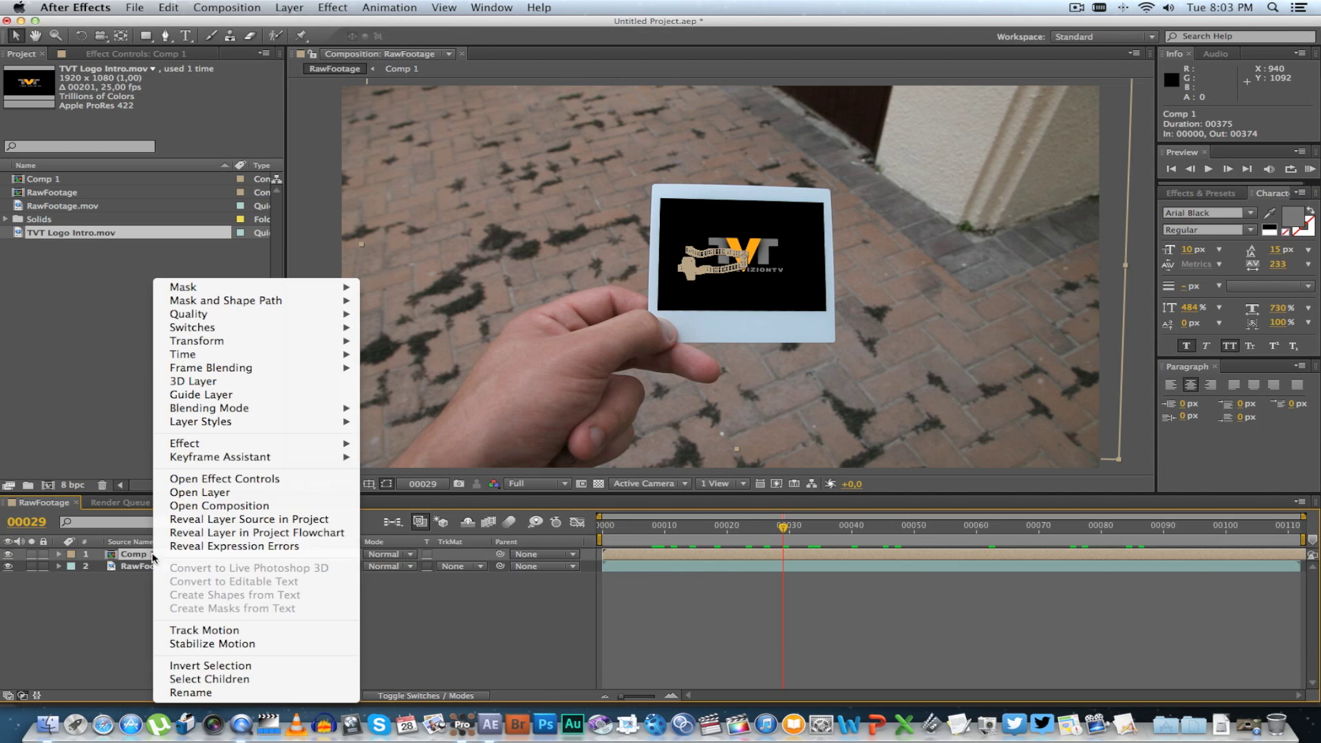
pyautogui.moveTo(188, 445)
pyautogui.moveTo(427, 447)
pyautogui.moveTo(435, 358)
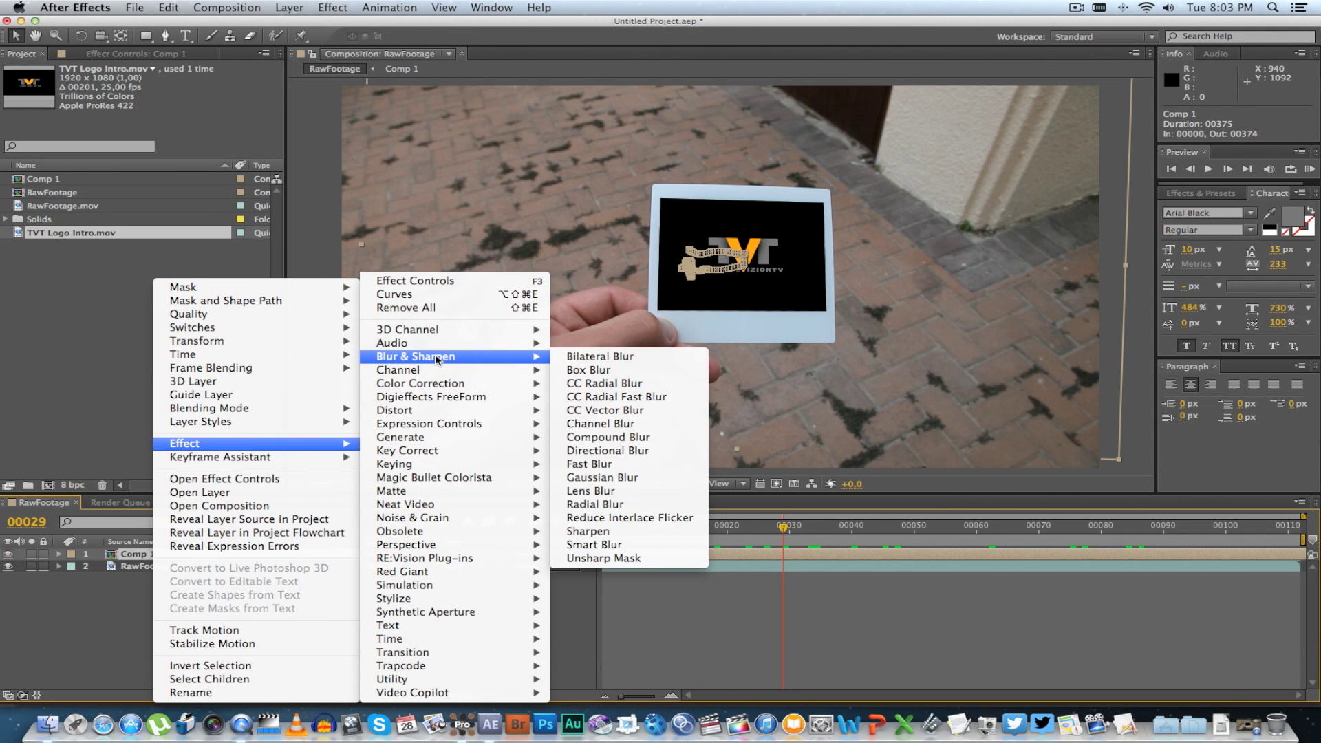
pyautogui.click(646, 464)
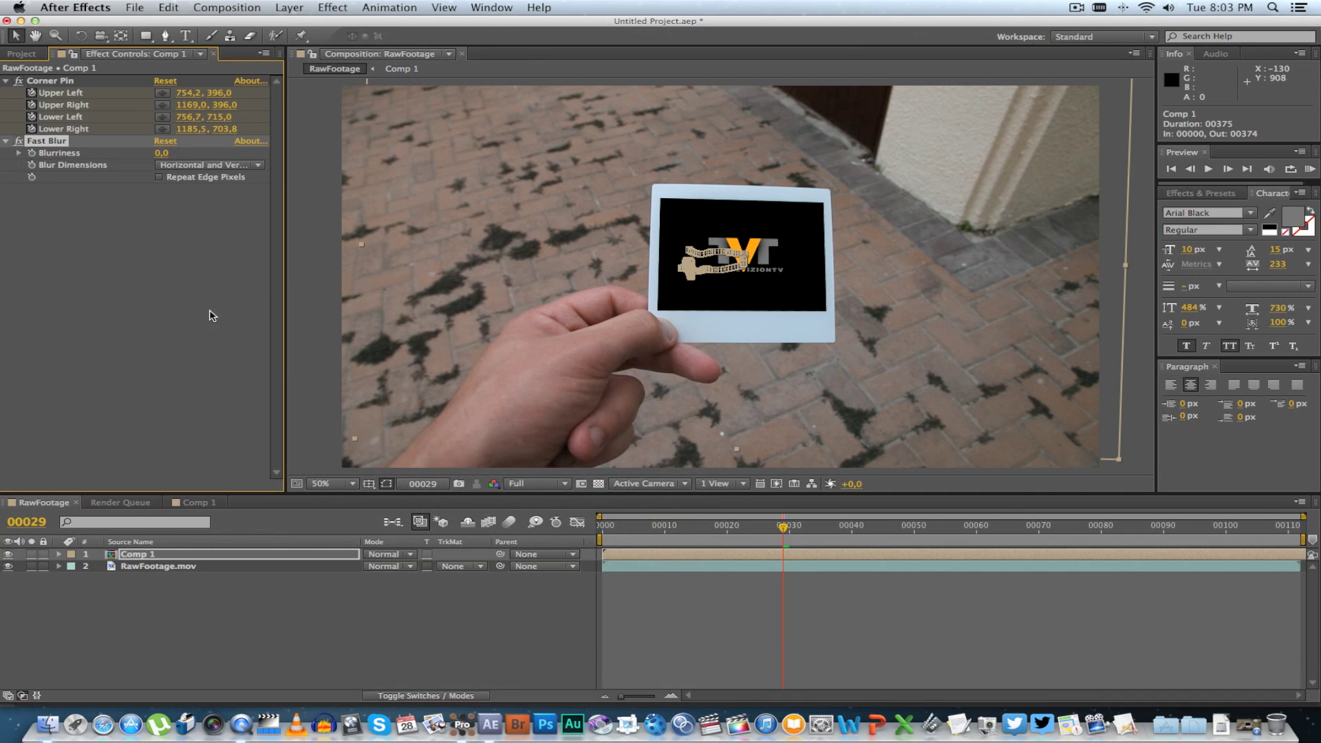
pyautogui.click(163, 154)
pyautogui.write('2')
pyautogui.press('Return')
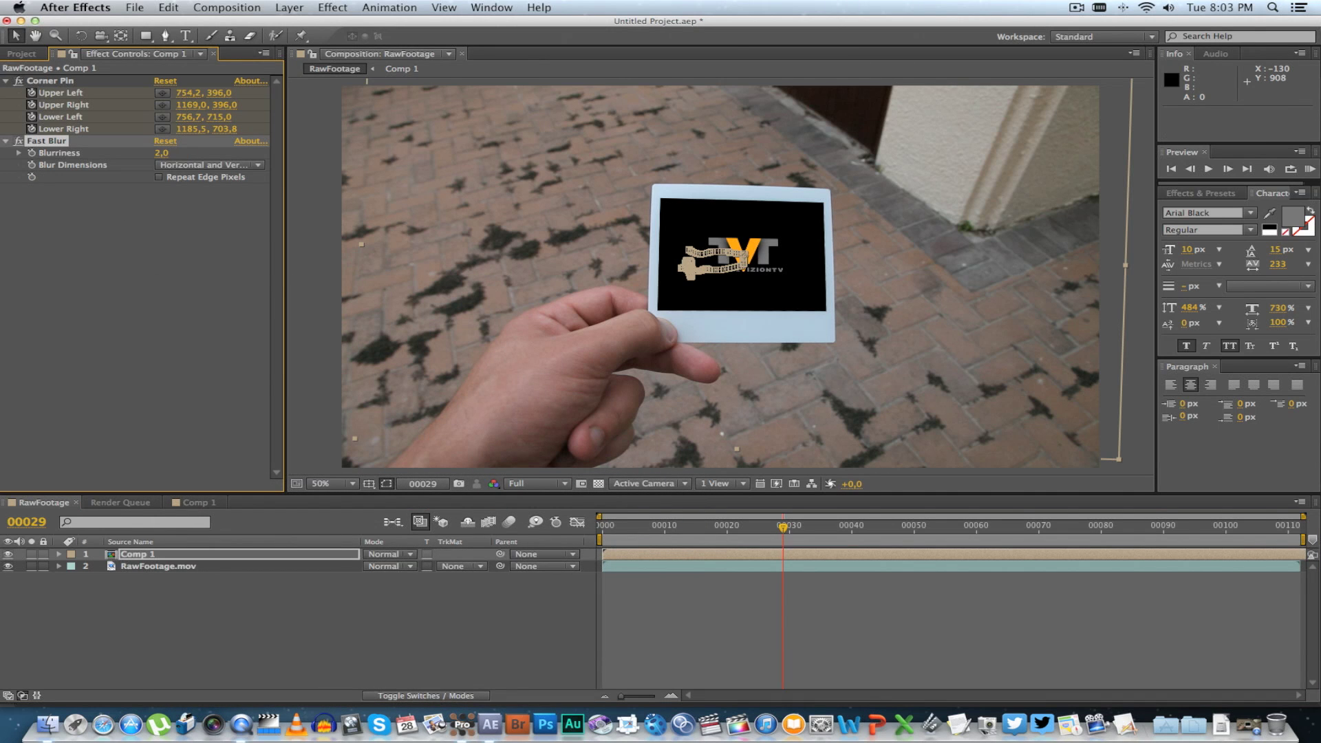
# Step: Play back the footage and return to frame 00034 to inspect the blurred logo
pyautogui.click(246, 592)
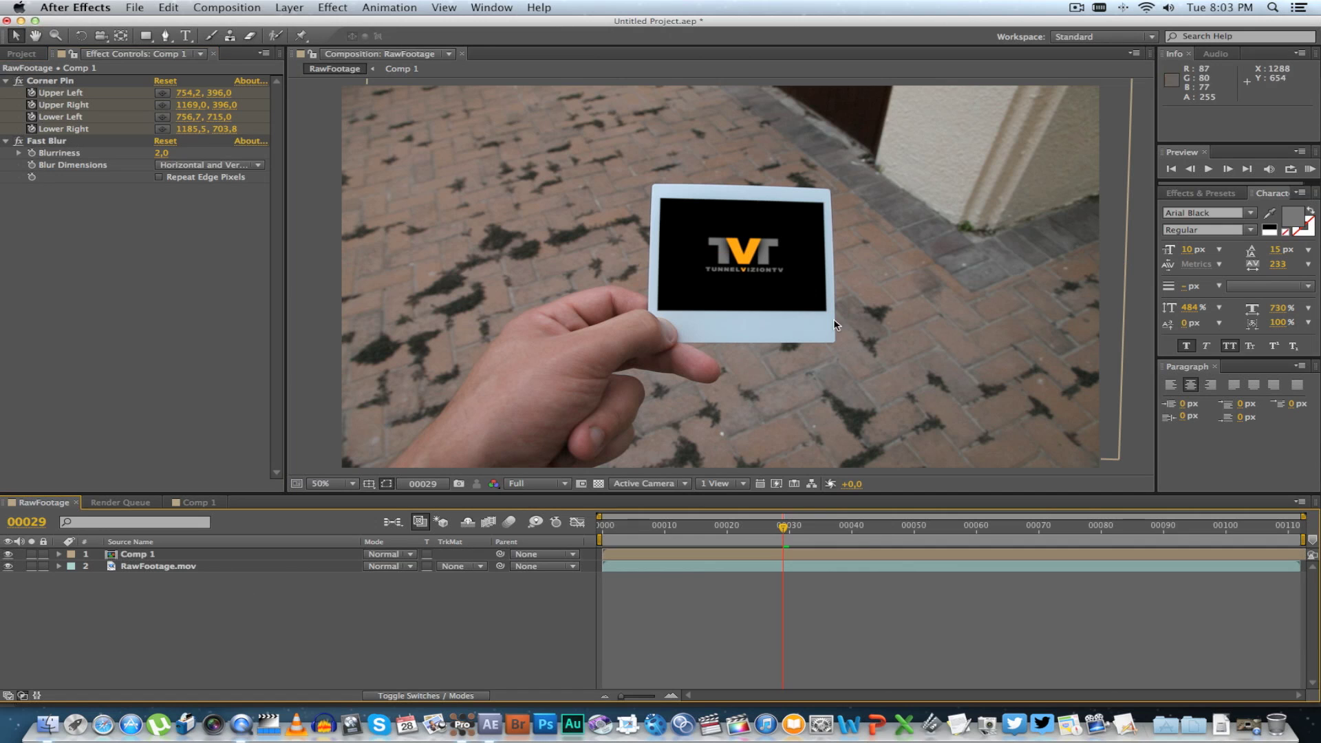
pyautogui.press('space')
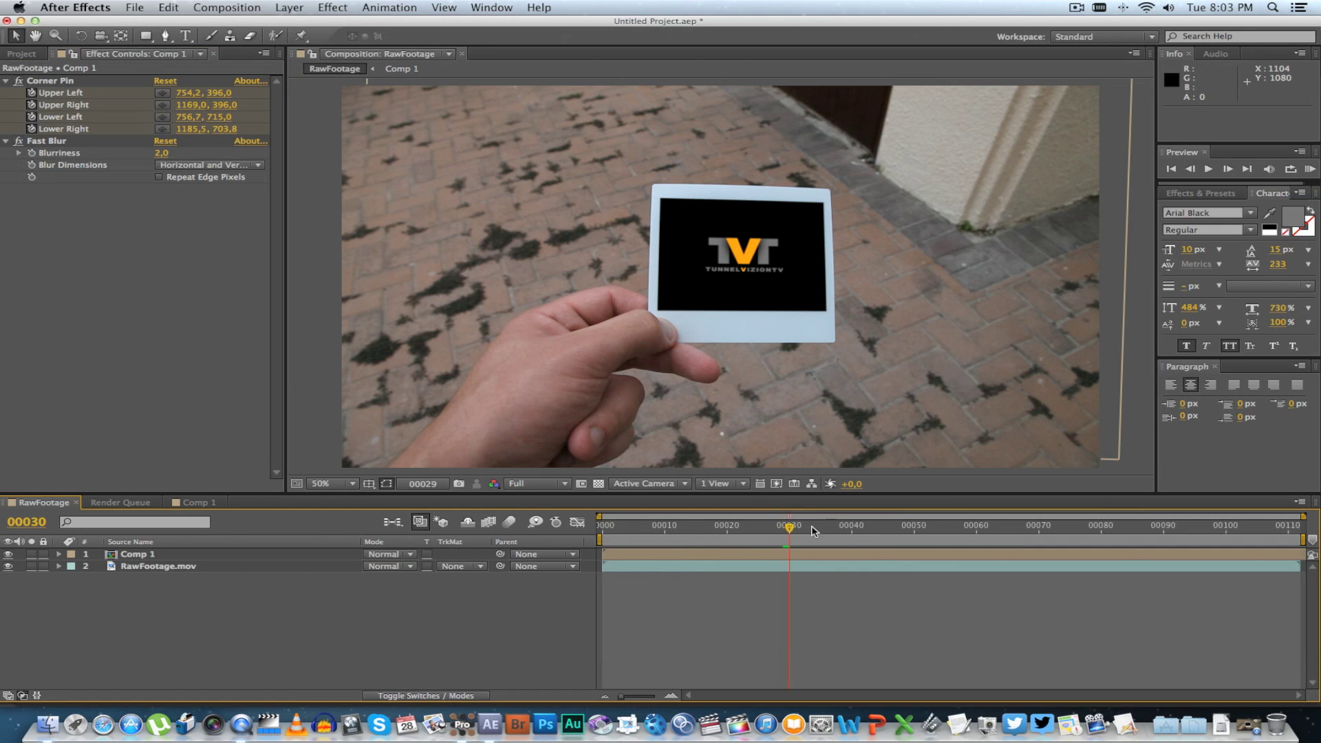
pyautogui.click(815, 526)
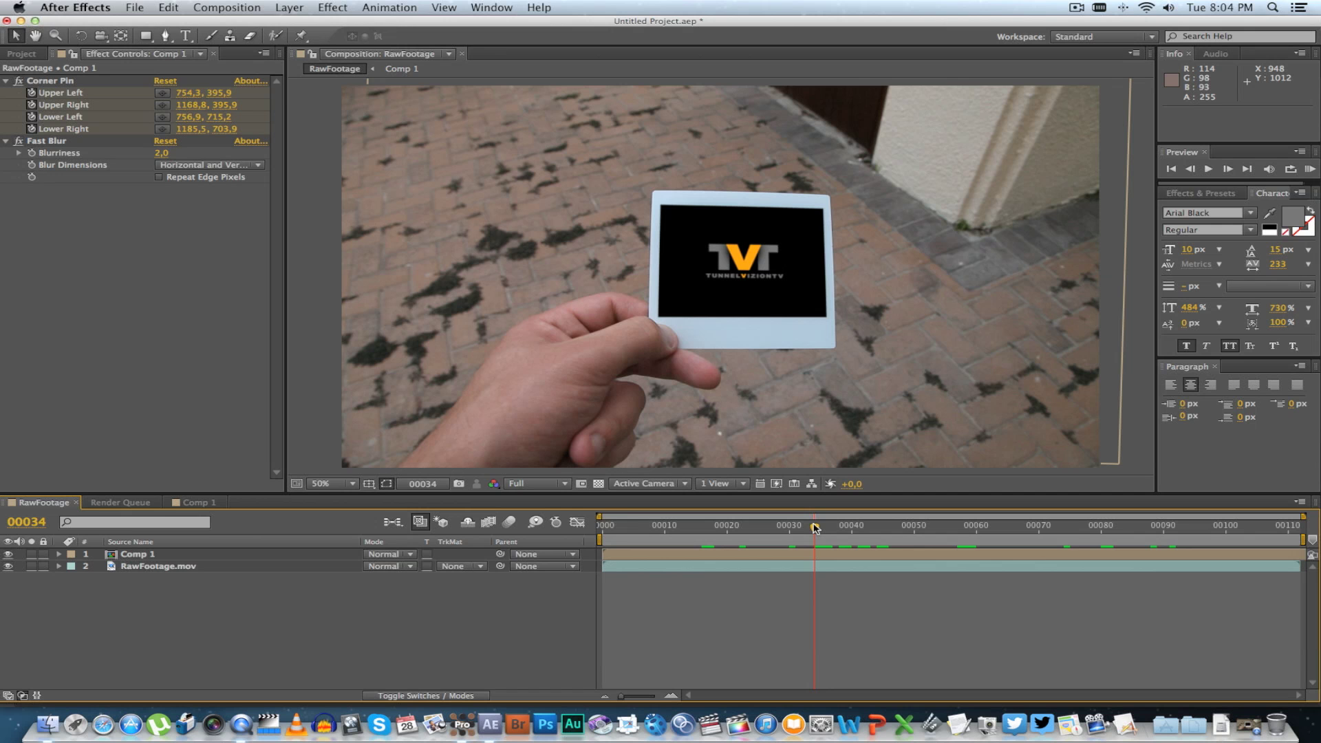